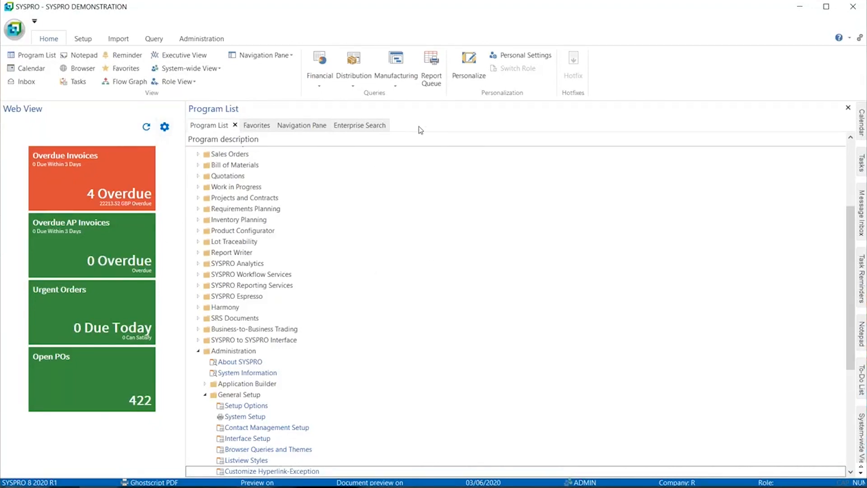
- Return from Enterprise Search to the Program List pane and view its customized pane options for adding Enterprise Search
{"action": "left_click", "coordinate": [376, 126]}
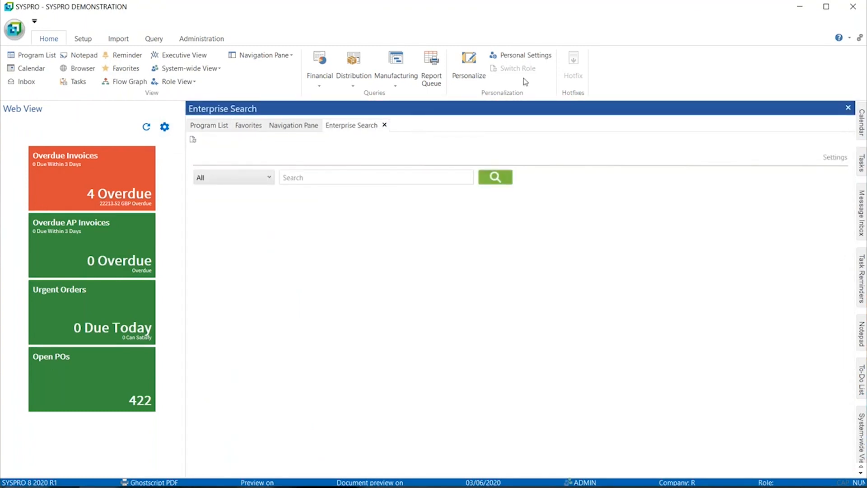
{"action": "key", "text": "alt+Tab"}
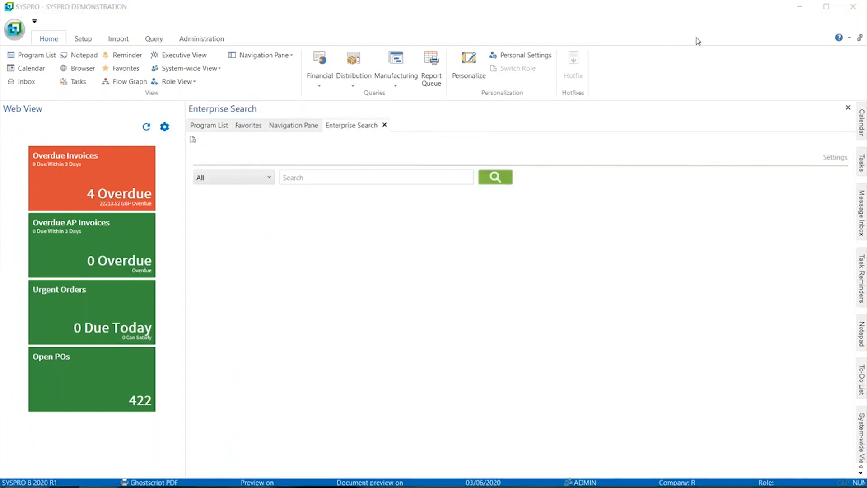
{"action": "right_click", "coordinate": [523, 113]}
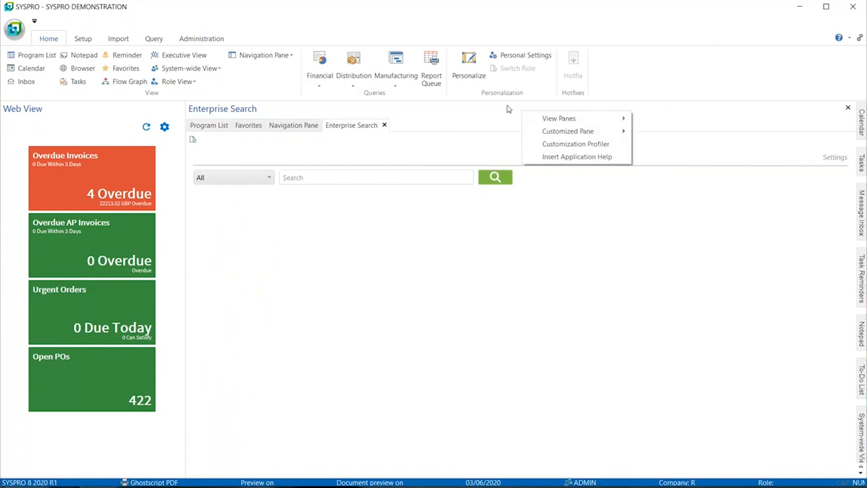
{"action": "right_click", "coordinate": [508, 108]}
{"action": "left_click", "coordinate": [201, 125]}
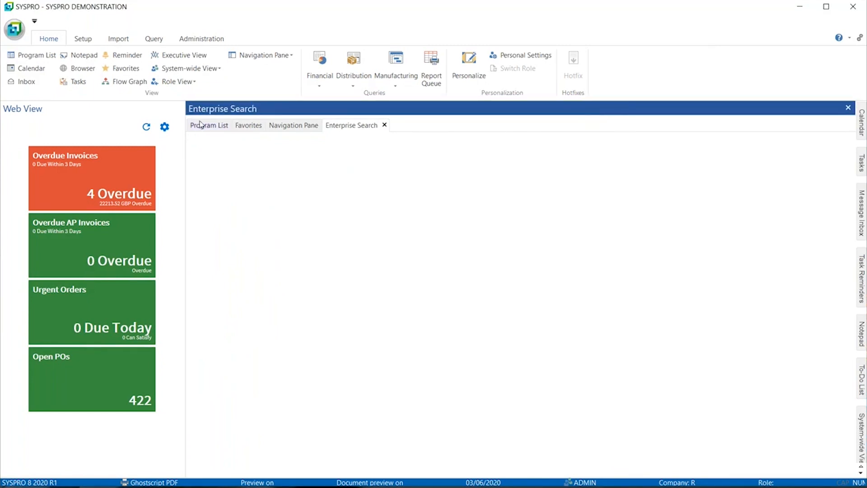
{"action": "left_click", "coordinate": [202, 125]}
{"action": "right_click", "coordinate": [318, 114]}
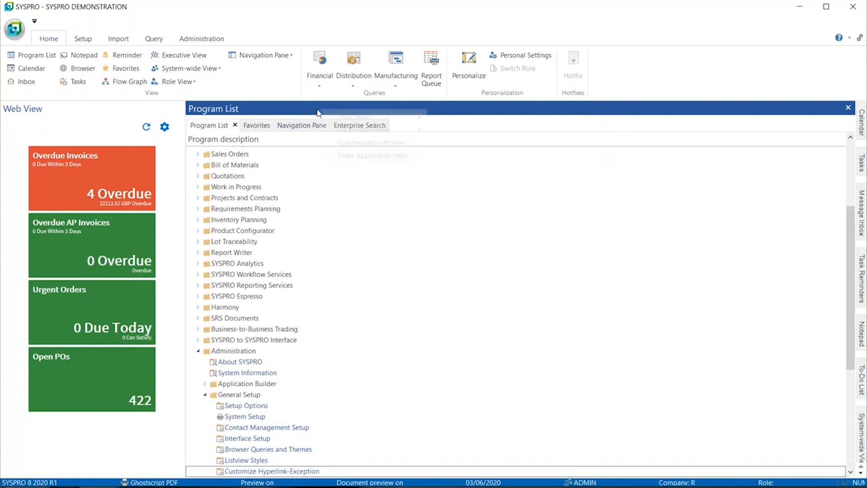
{"action": "mouse_move", "coordinate": [372, 131]}
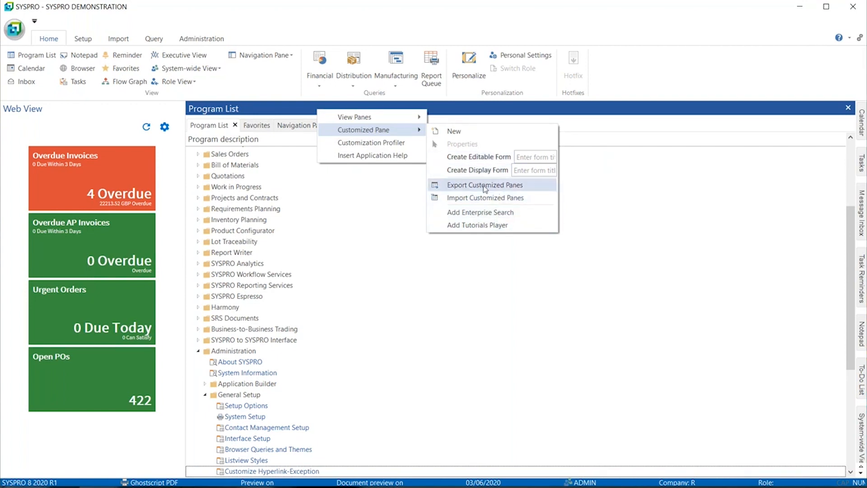
{"action": "left_click", "coordinate": [862, 36]}
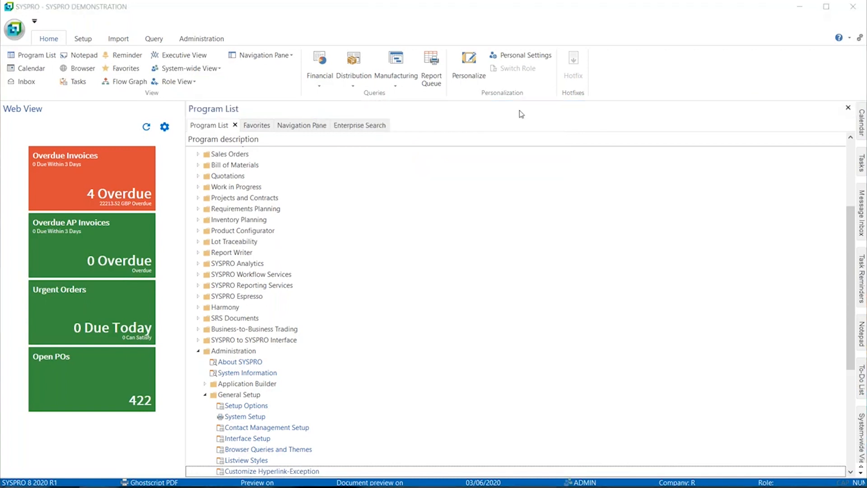
- Run an Enterprise Search for A100 across all categories
{"action": "left_click", "coordinate": [358, 126]}
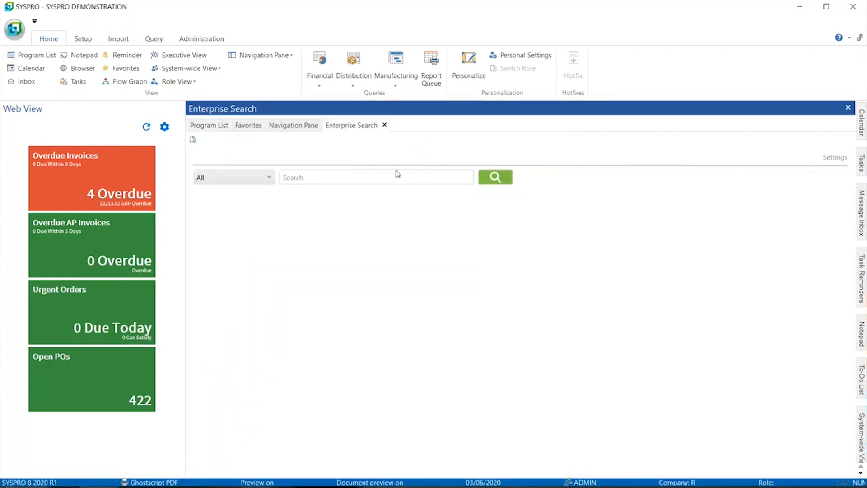
{"action": "left_click", "coordinate": [238, 179]}
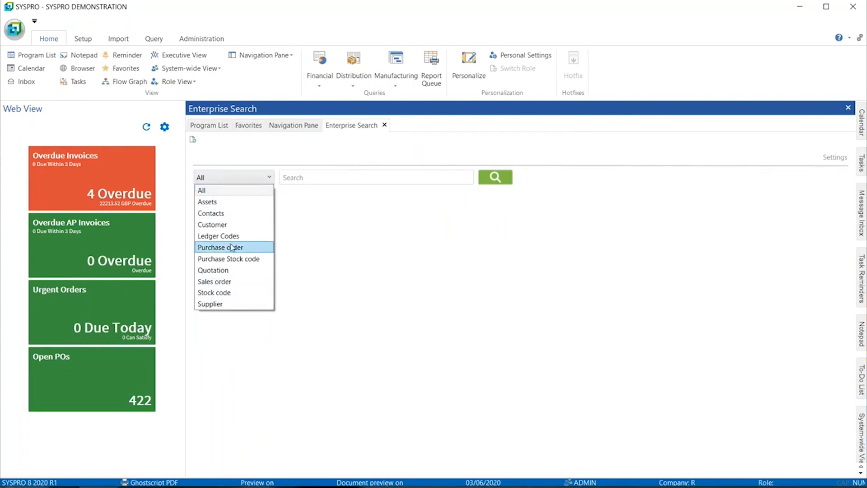
{"action": "left_click", "coordinate": [232, 191]}
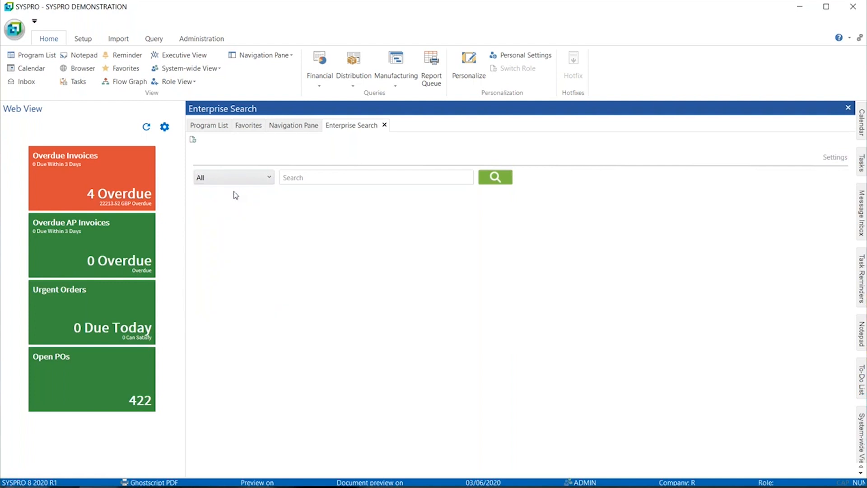
{"action": "left_click", "coordinate": [304, 176]}
{"action": "left_click", "coordinate": [494, 182]}
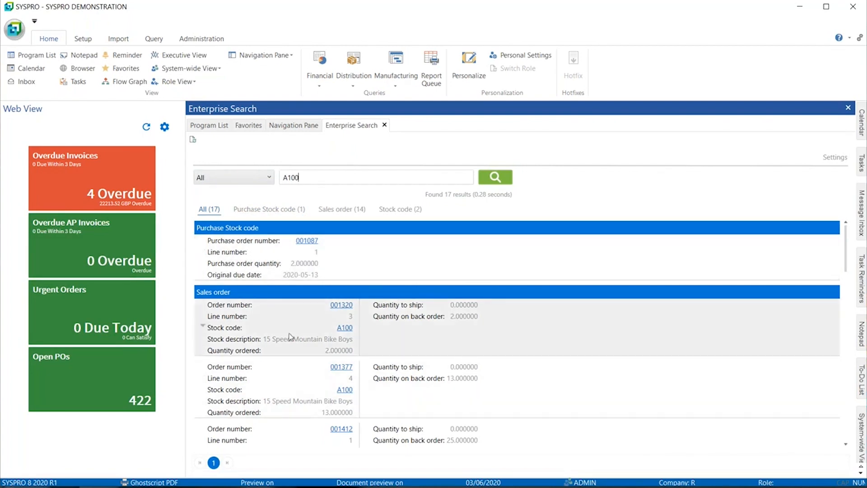
- Review the A100 search results by category: Purchase Stock code, Sales order and Stock code
{"action": "left_click", "coordinate": [387, 211]}
{"action": "left_click", "coordinate": [289, 210]}
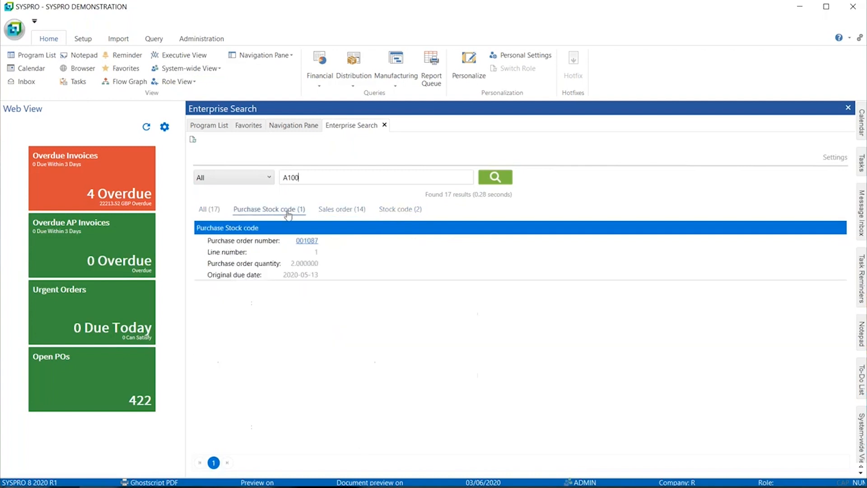
{"action": "left_click", "coordinate": [343, 210]}
{"action": "left_click", "coordinate": [401, 210]}
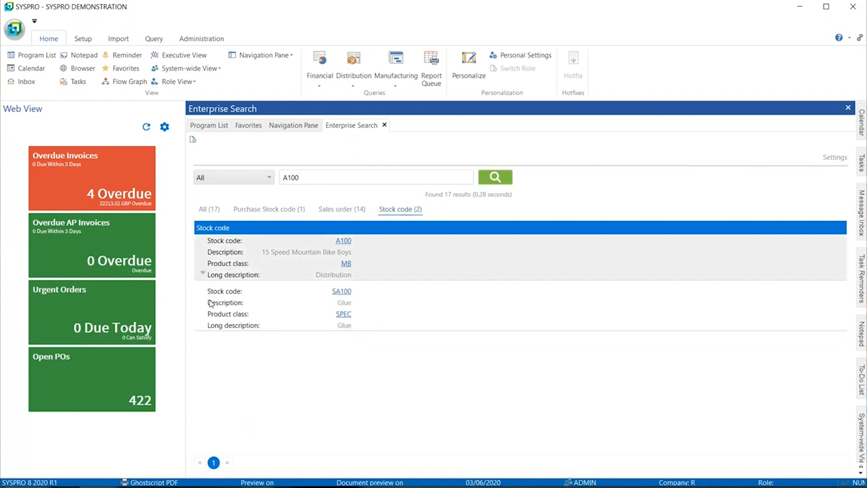
- View the related programs and the copy option available for stock code A100 in the results
{"action": "left_click", "coordinate": [342, 242]}
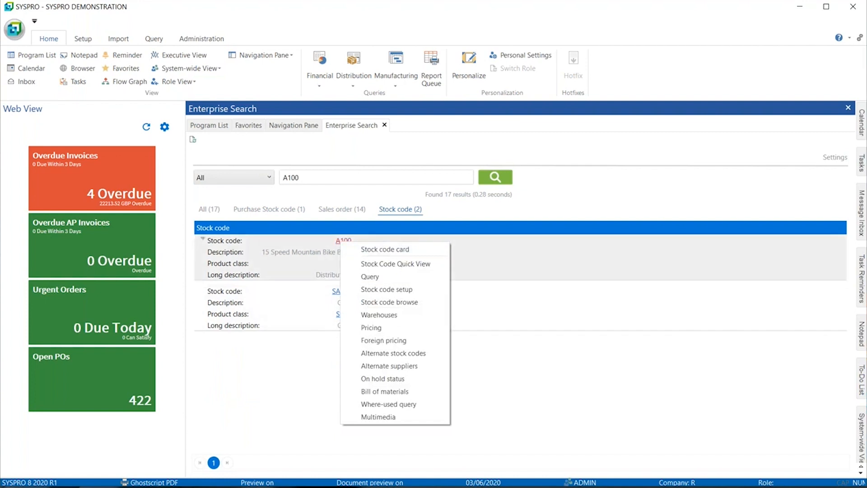
{"action": "right_click", "coordinate": [220, 246]}
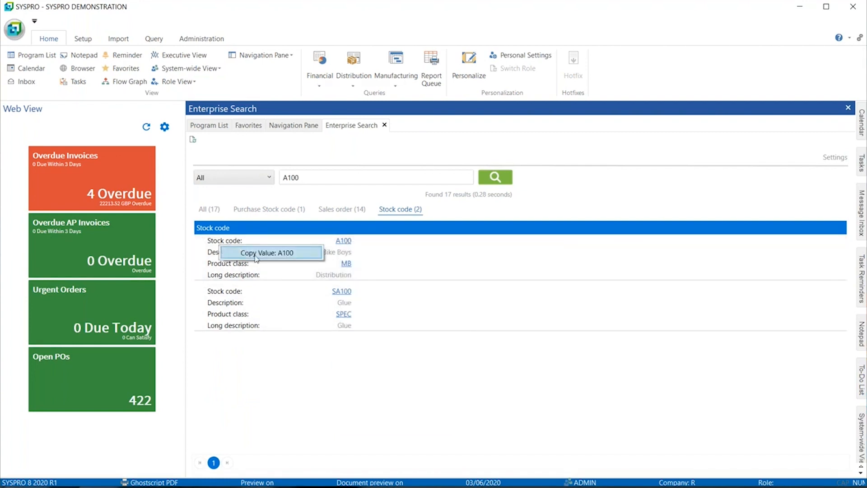
{"action": "left_click", "coordinate": [214, 258]}
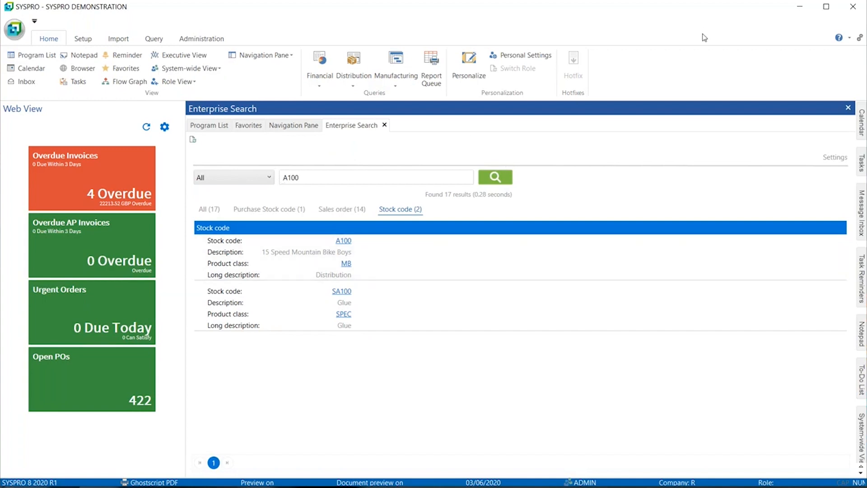
- Open the Enterprise Search settings and examine the selected columns and the conditions of the Purchase Stock code category
{"action": "left_click", "coordinate": [827, 162]}
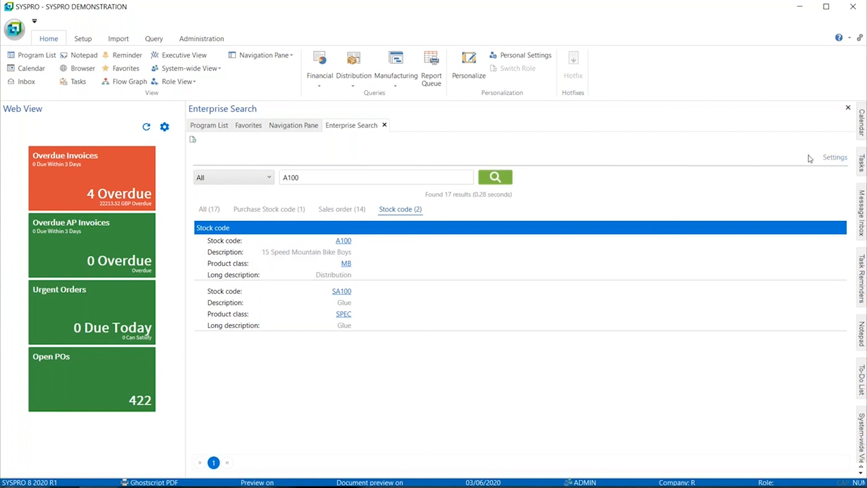
{"action": "left_click", "coordinate": [834, 160]}
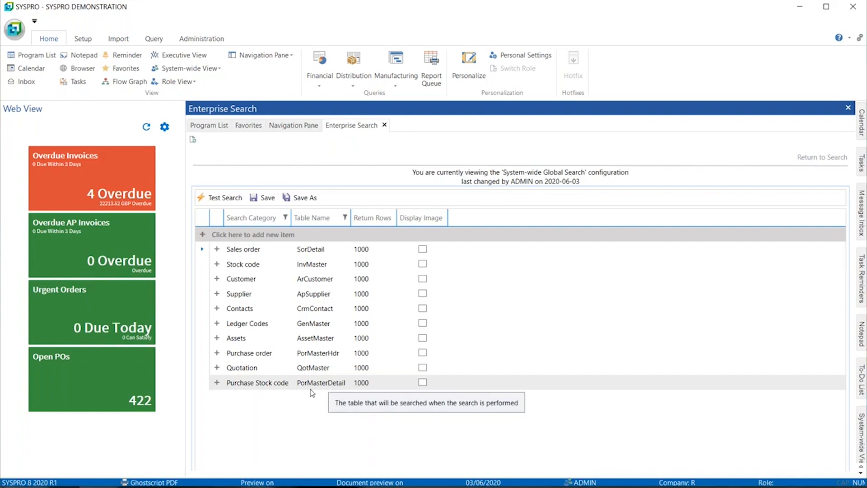
{"action": "left_click", "coordinate": [218, 383]}
{"action": "scroll", "coordinate": [273, 289], "scroll_direction": "down", "scroll_amount": 3}
{"action": "scroll", "coordinate": [272, 286], "scroll_direction": "up", "scroll_amount": 3}
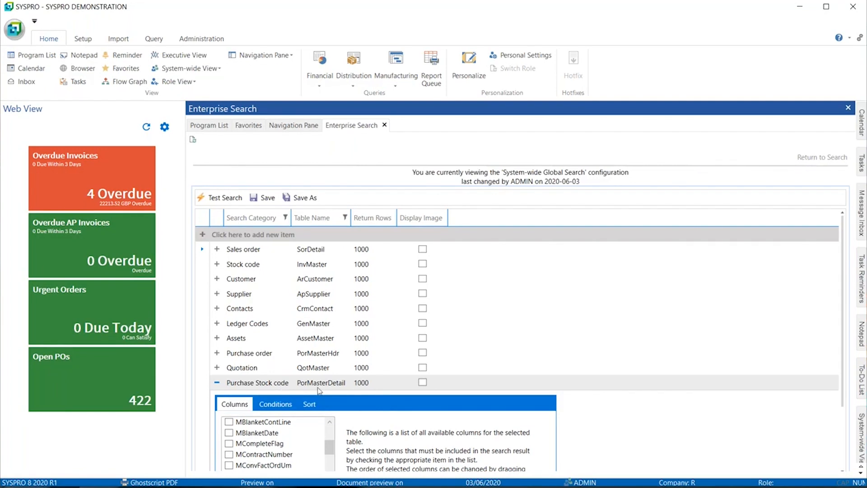
{"action": "scroll", "coordinate": [336, 432], "scroll_direction": "up", "scroll_amount": 5}
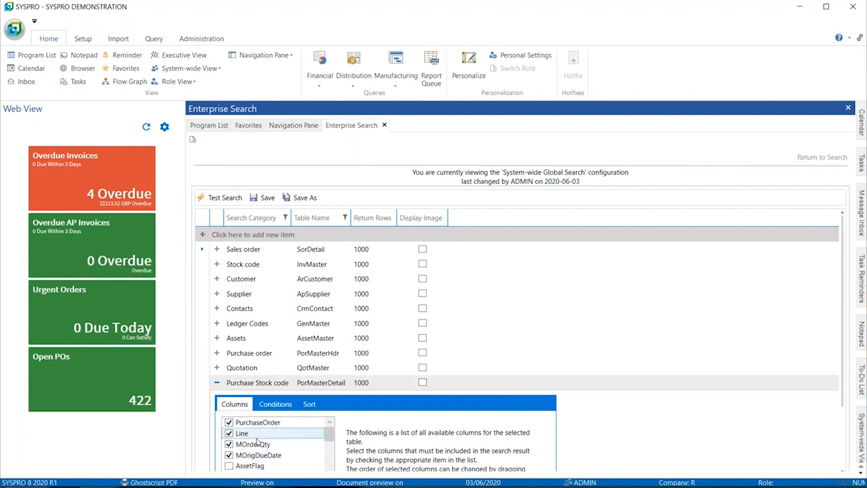
{"action": "left_click", "coordinate": [273, 408]}
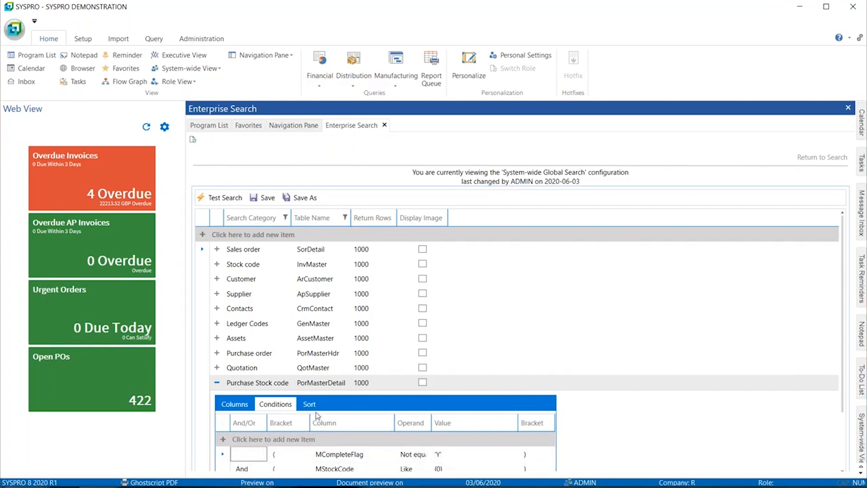
- Save the search configuration and return to the search
{"action": "left_click", "coordinate": [266, 198]}
{"action": "left_click", "coordinate": [502, 289]}
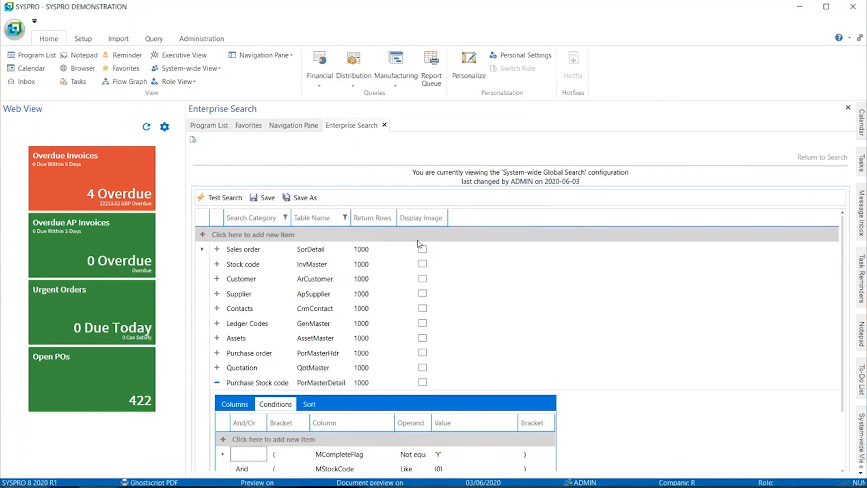
{"action": "left_click", "coordinate": [808, 159]}
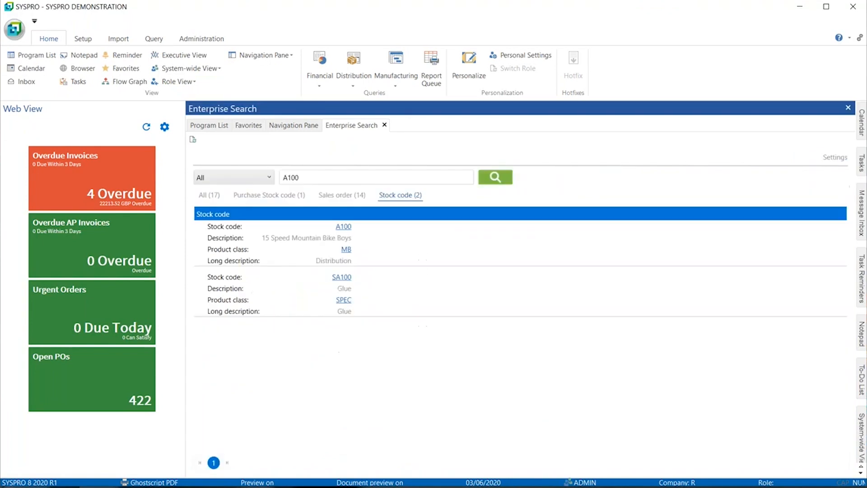
- Limit the search to the Purchase Stock code category and search for B100
{"action": "left_click", "coordinate": [251, 178]}
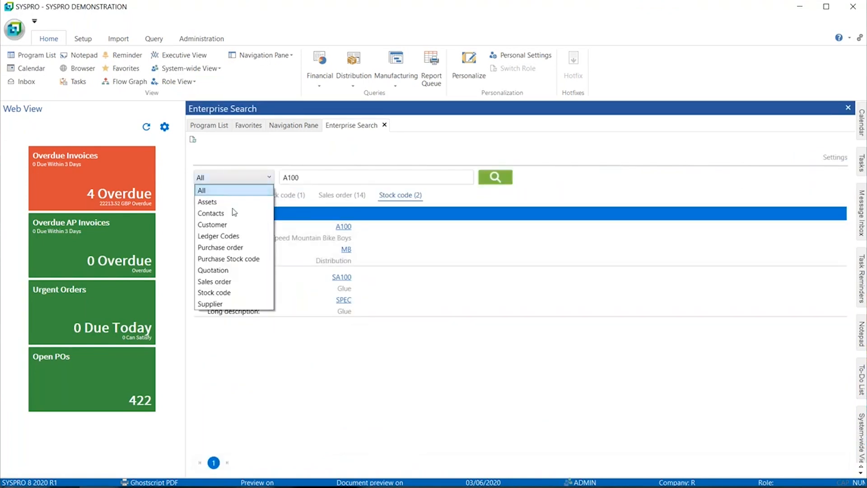
{"action": "left_click", "coordinate": [220, 260]}
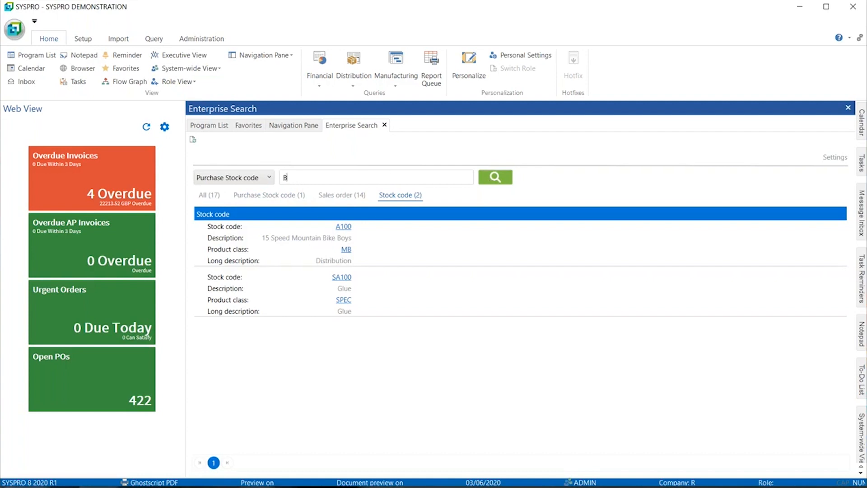
{"action": "left_click", "coordinate": [496, 178]}
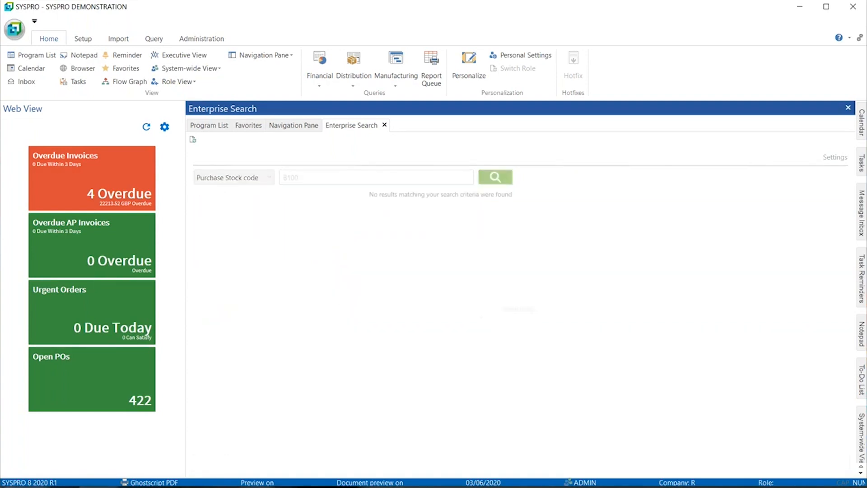
- Replace the search term with A100 and run the Purchase Stock code search again
{"action": "double_click", "coordinate": [291, 178]}
{"action": "type", "text": "A"}
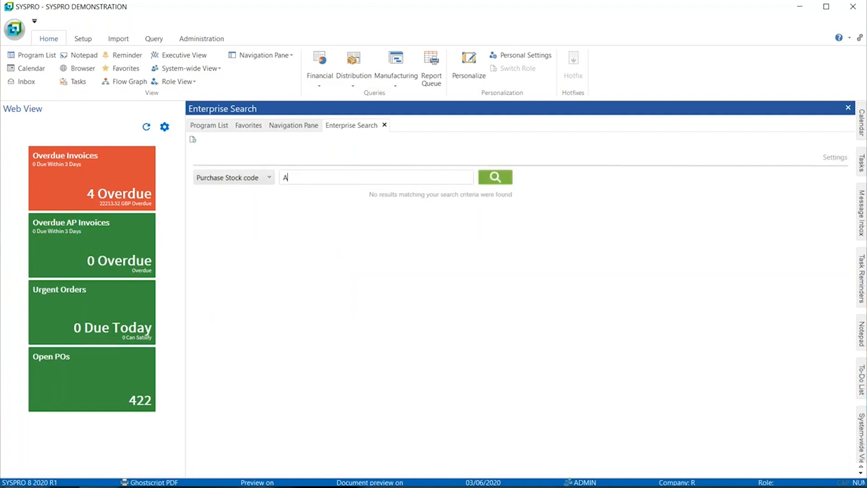
{"action": "type", "text": "100"}
{"action": "key", "text": "Return"}
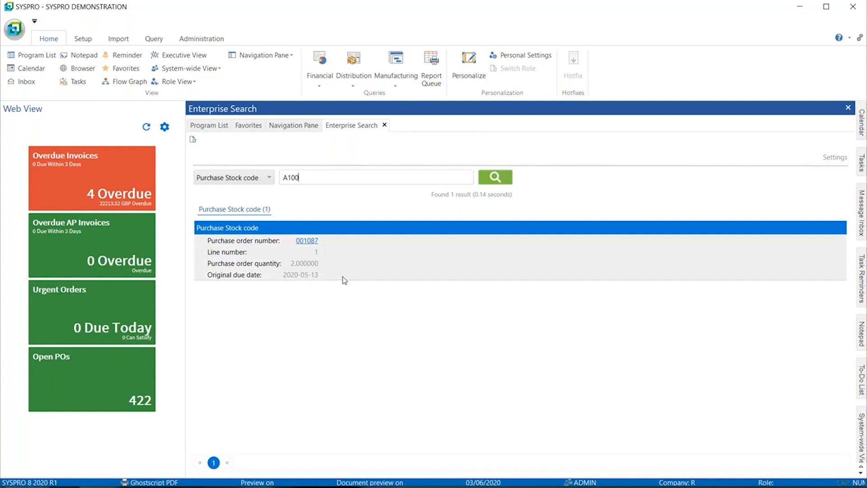
- Set the search category back to All and follow the purchase order number link in the result
{"action": "left_click", "coordinate": [256, 179]}
{"action": "left_click", "coordinate": [237, 191]}
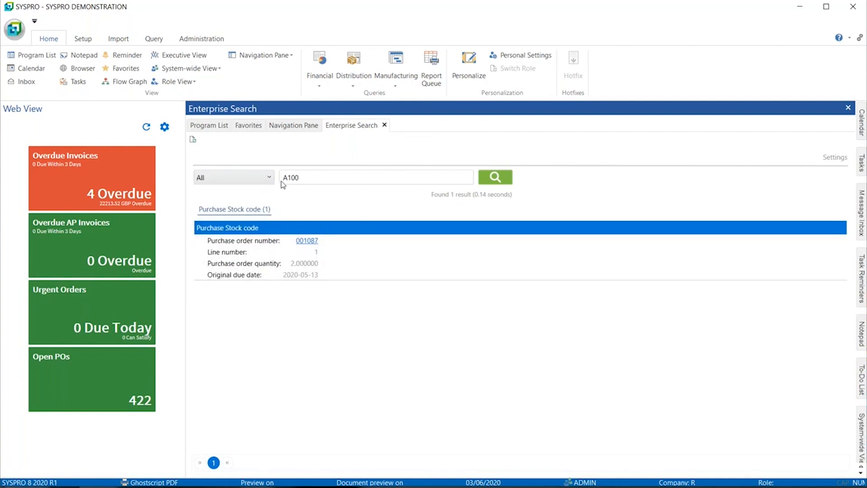
{"action": "left_click", "coordinate": [308, 243]}
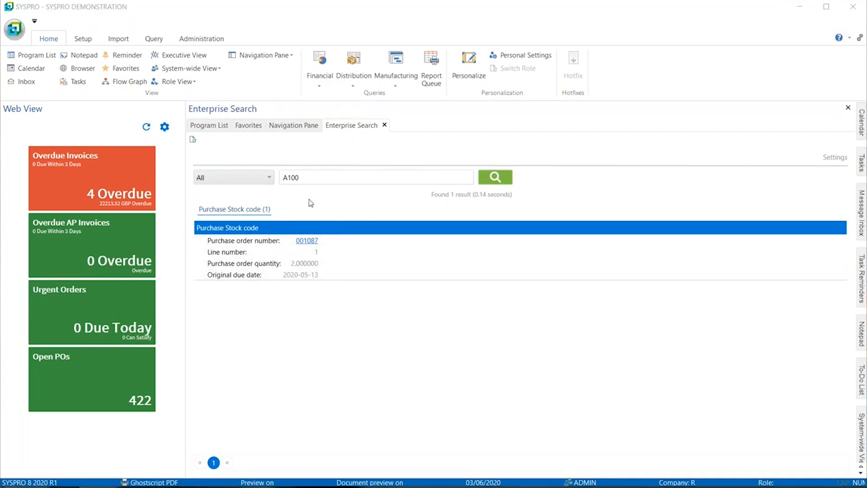
- Switch to SYSPRO Avanti in the browser and open the Search Criteria program
{"action": "key", "text": "alt+Tab"}
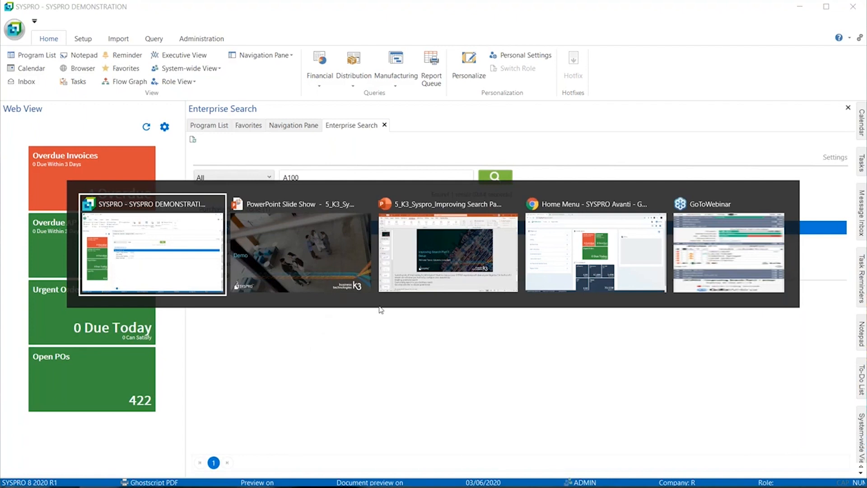
{"action": "left_click", "coordinate": [562, 254]}
{"action": "left_click", "coordinate": [19, 53]}
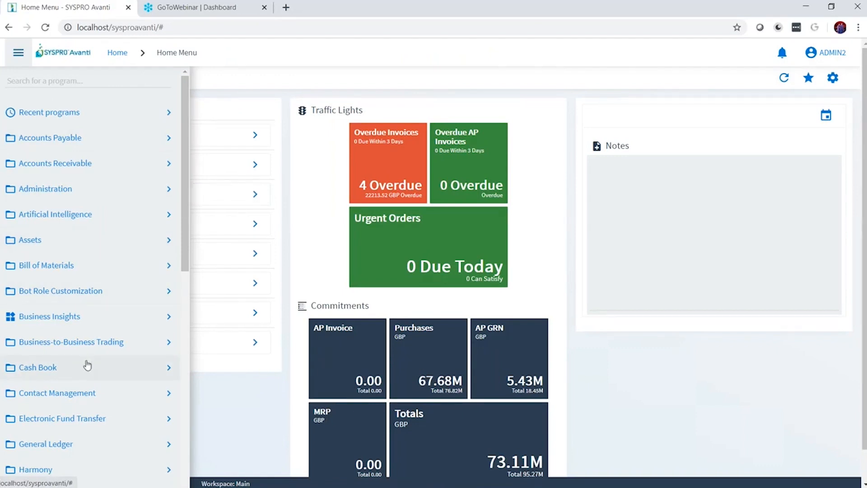
{"action": "scroll", "coordinate": [86, 364], "scroll_direction": "down", "scroll_amount": 10}
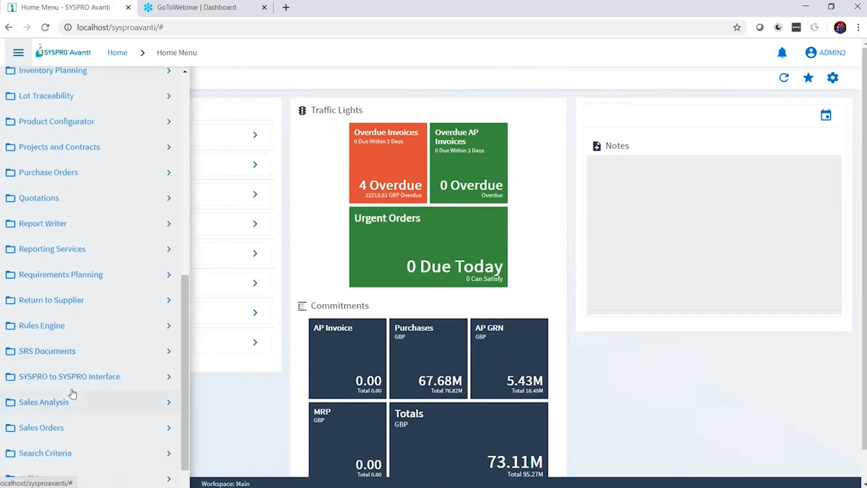
{"action": "scroll", "coordinate": [70, 393], "scroll_direction": "down", "scroll_amount": 2}
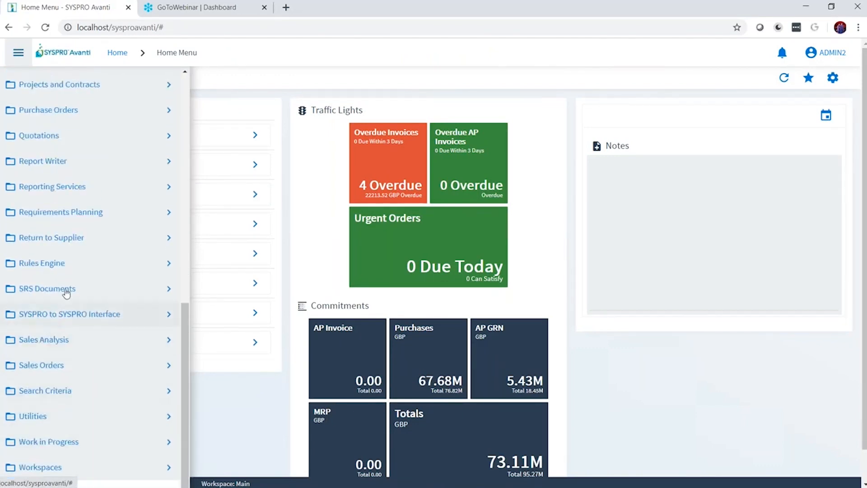
{"action": "left_click", "coordinate": [53, 390]}
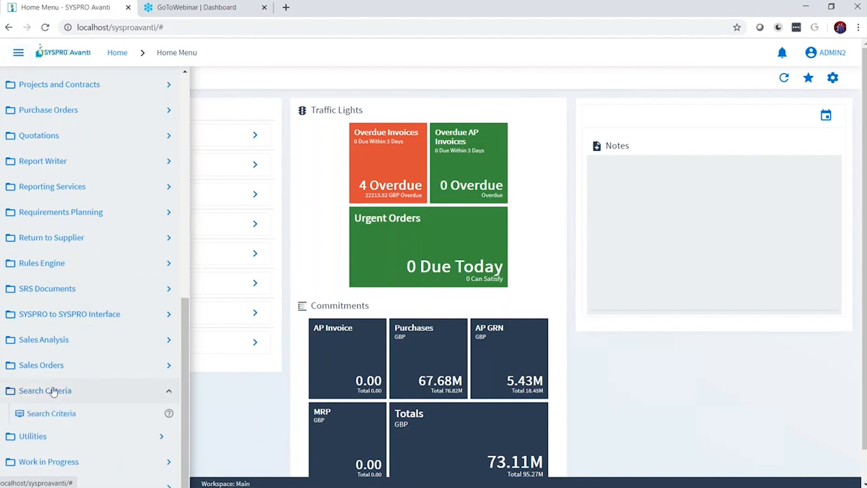
{"action": "left_click", "coordinate": [51, 413]}
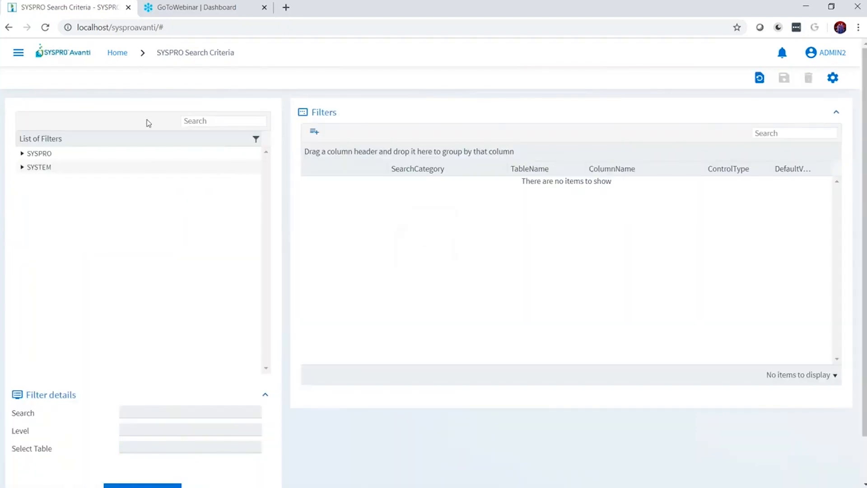
- Look over the SYSPRO-level filters, then open the Job filter at SYSTEM level
{"action": "left_click", "coordinate": [22, 154]}
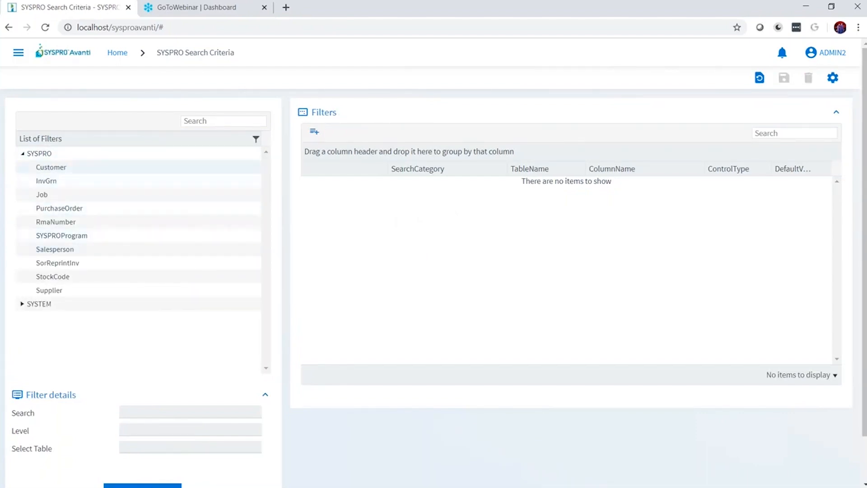
{"action": "left_click", "coordinate": [22, 154]}
{"action": "left_click", "coordinate": [22, 168]}
{"action": "left_click", "coordinate": [42, 180]}
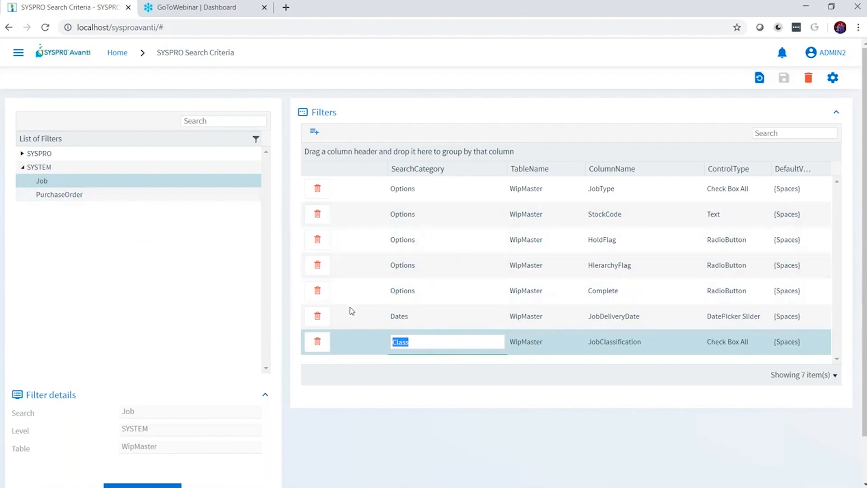
{"action": "left_click", "coordinate": [697, 36]}
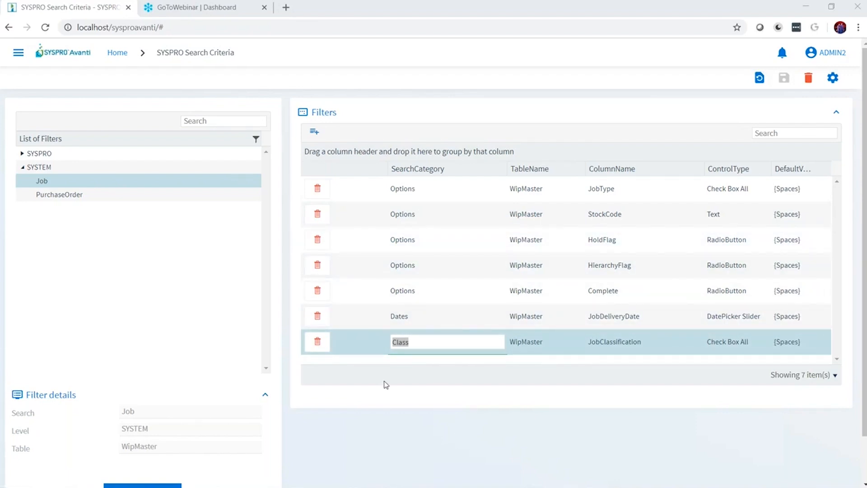
- Add a row to the Job filter with search category Custom form and table WipMaster+
{"action": "left_click", "coordinate": [314, 132]}
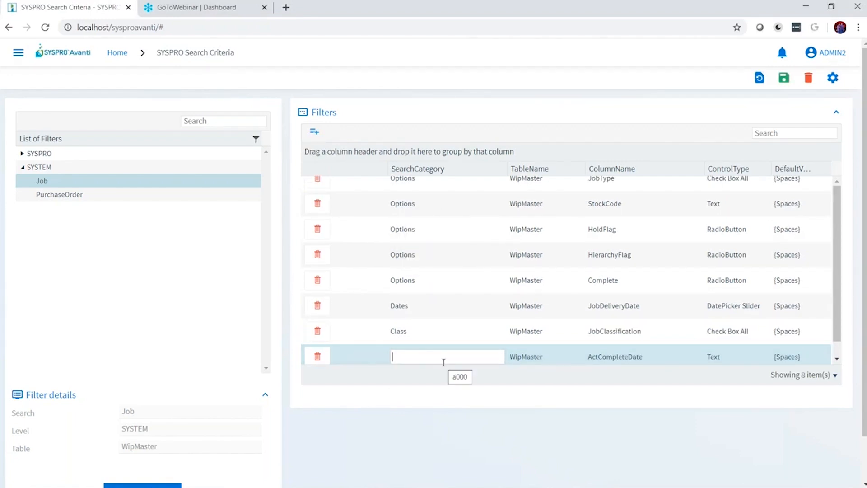
{"action": "type", "text": "Custom form"}
{"action": "left_click", "coordinate": [529, 352]}
{"action": "left_click", "coordinate": [564, 352]}
{"action": "left_click", "coordinate": [531, 380]}
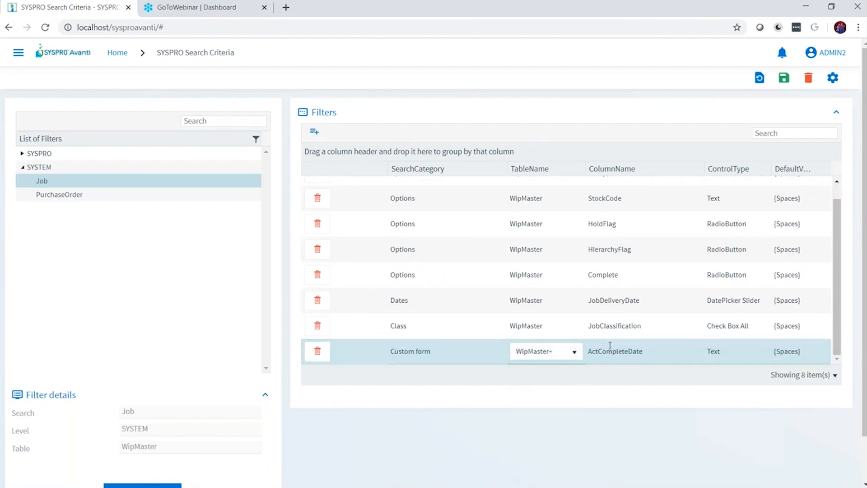
- Set the Custom form row's column name to Urgency and save the Job filter
{"action": "left_click", "coordinate": [614, 352]}
{"action": "left_click", "coordinate": [615, 357]}
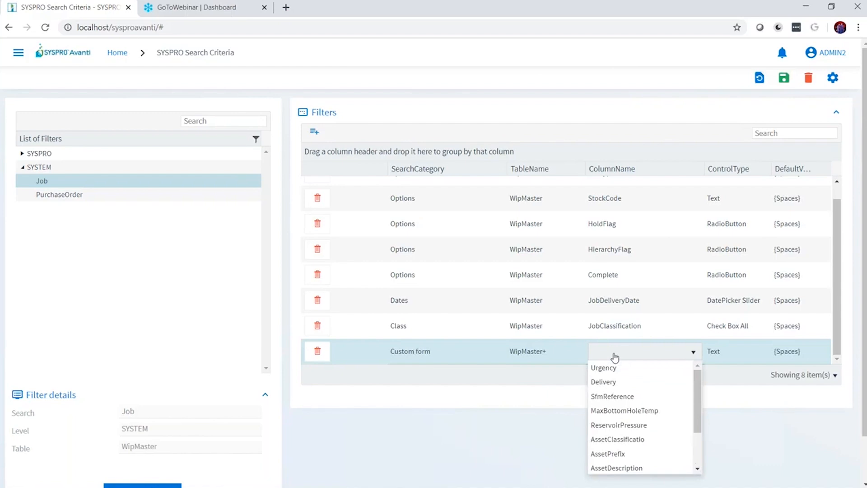
{"action": "left_click", "coordinate": [635, 370]}
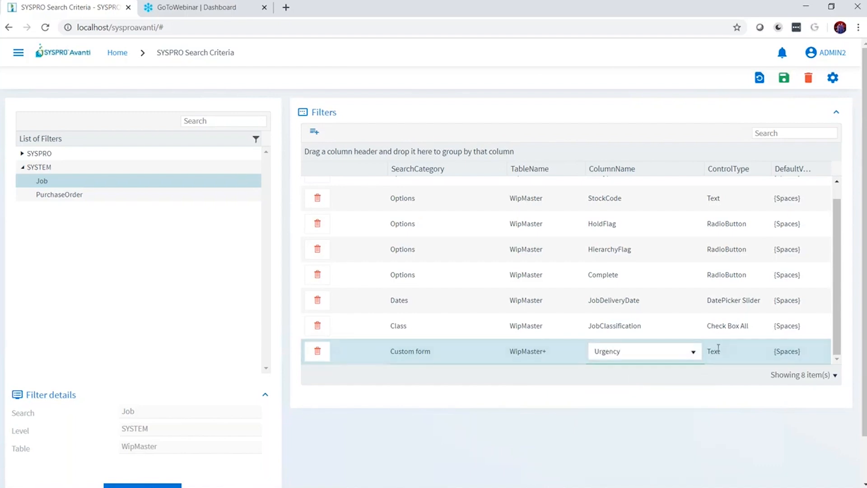
{"action": "left_click", "coordinate": [784, 78]}
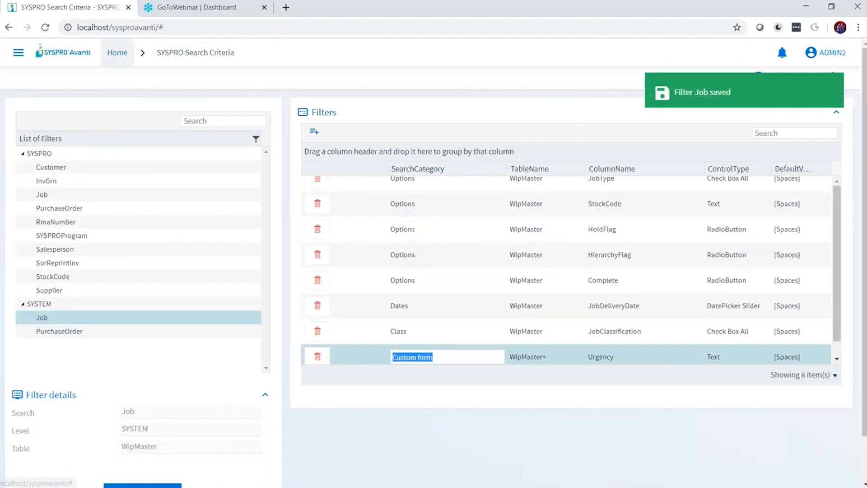
- Return to the home menu, sign out of SYSPRO Avanti and sign back in with the same user name
{"action": "left_click", "coordinate": [121, 54]}
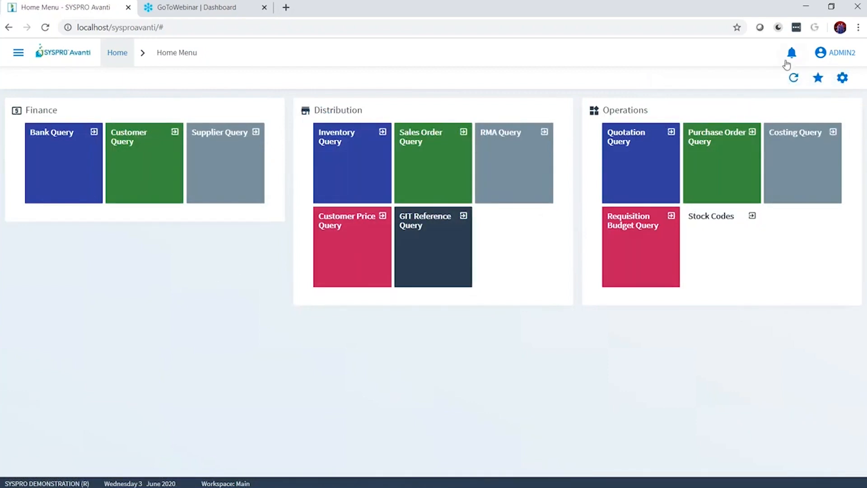
{"action": "left_click", "coordinate": [835, 52]}
{"action": "left_click", "coordinate": [817, 130]}
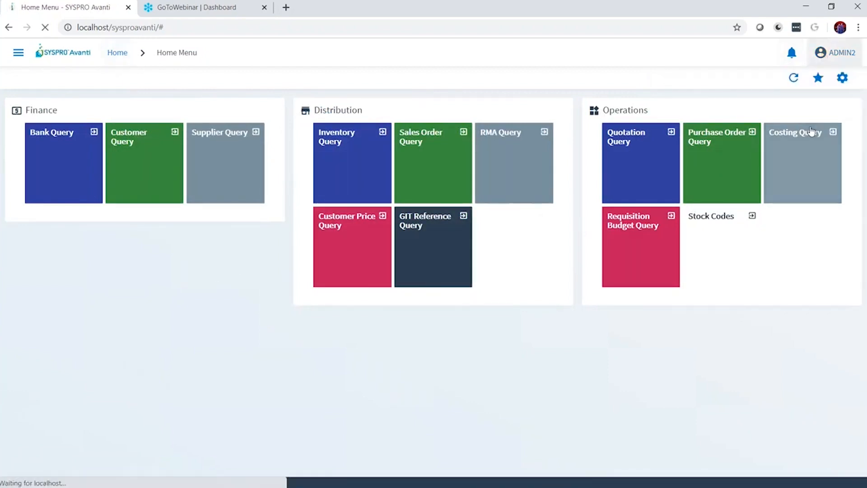
{"action": "type", "text": "ADMIN2"}
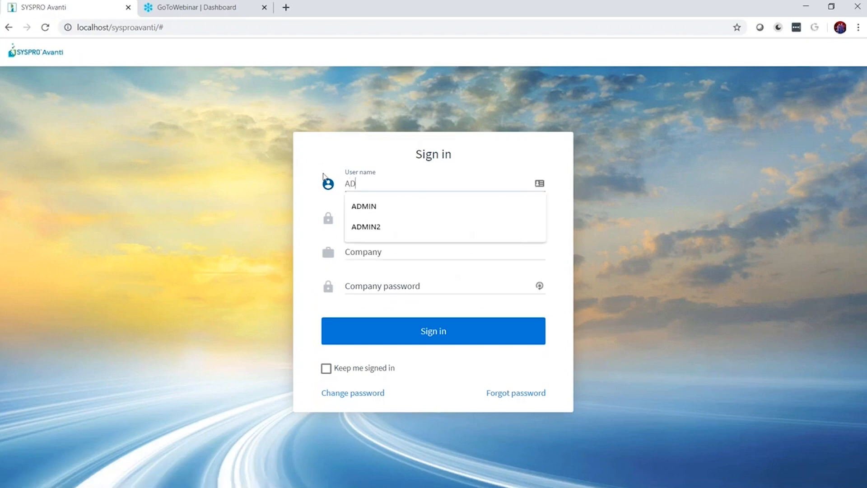
{"action": "key", "text": "Tab"}
{"action": "left_click", "coordinate": [450, 357]}
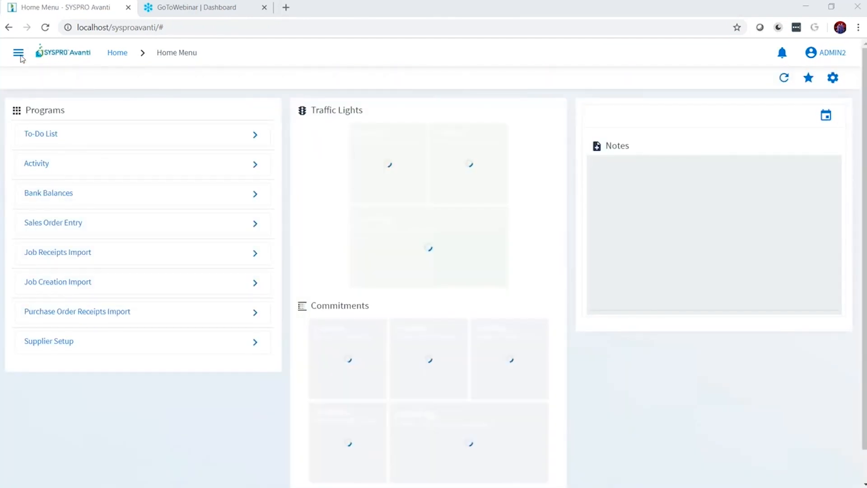
- Open the Job Query program in the Work in Progress module
{"action": "left_click", "coordinate": [19, 54]}
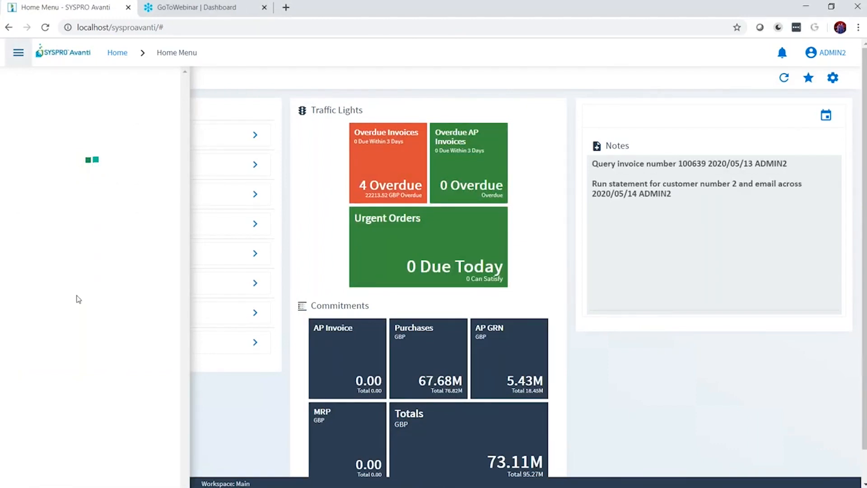
{"action": "scroll", "coordinate": [78, 282], "scroll_direction": "down", "scroll_amount": 10}
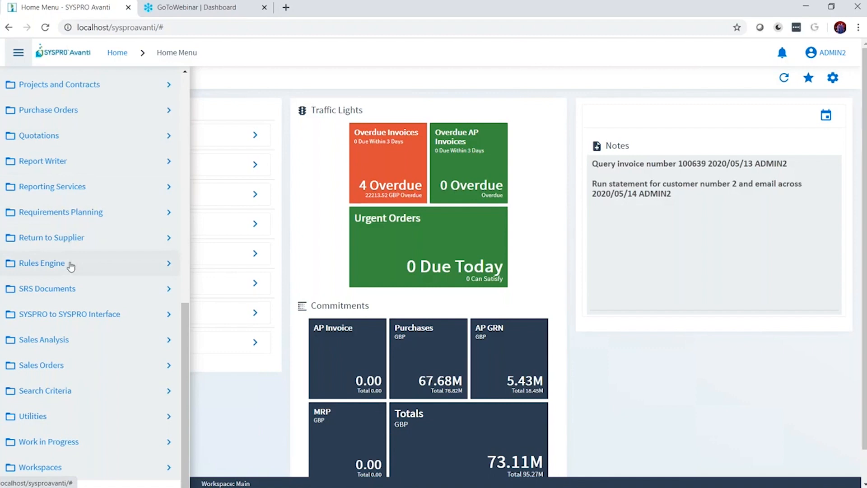
{"action": "left_click", "coordinate": [51, 440]}
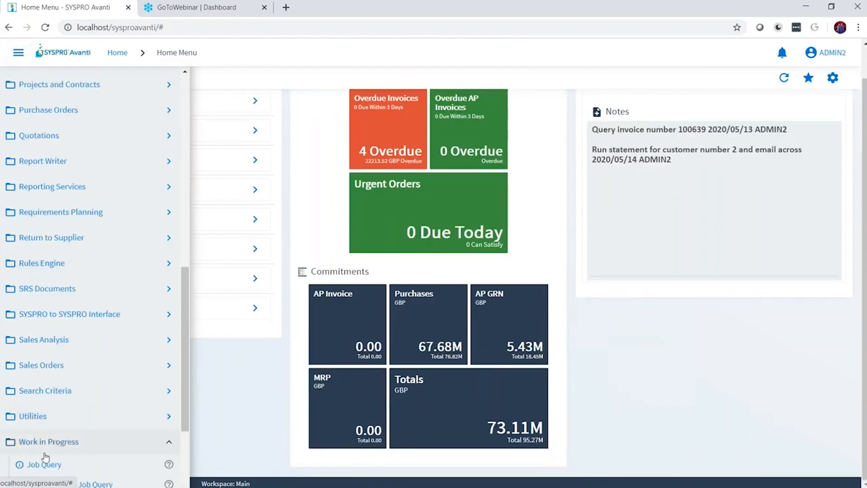
{"action": "left_click", "coordinate": [45, 460]}
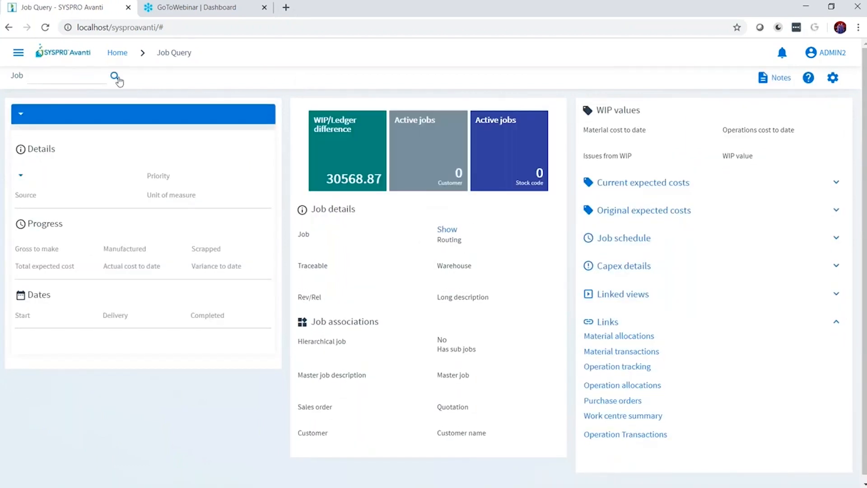
- Open the job search and filter the jobs by the AERO job classification
{"action": "left_click", "coordinate": [115, 77]}
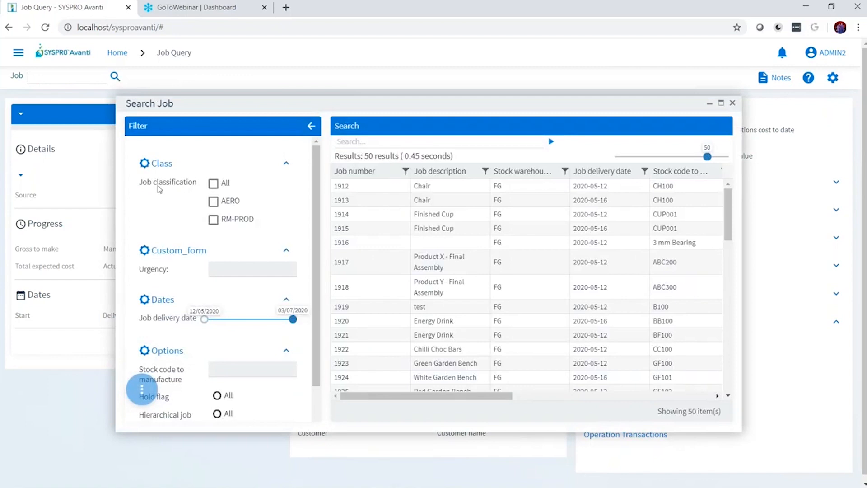
{"action": "left_click", "coordinate": [216, 186]}
{"action": "left_click", "coordinate": [216, 186]}
{"action": "left_click", "coordinate": [214, 202]}
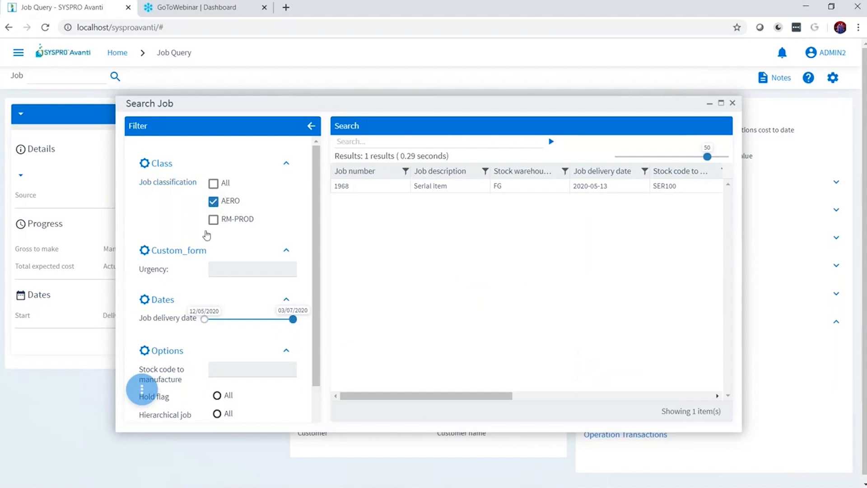
- Try the Urgency filter with value 1, then filter by all job classifications
{"action": "left_click", "coordinate": [220, 271]}
{"action": "type", "text": "1"}
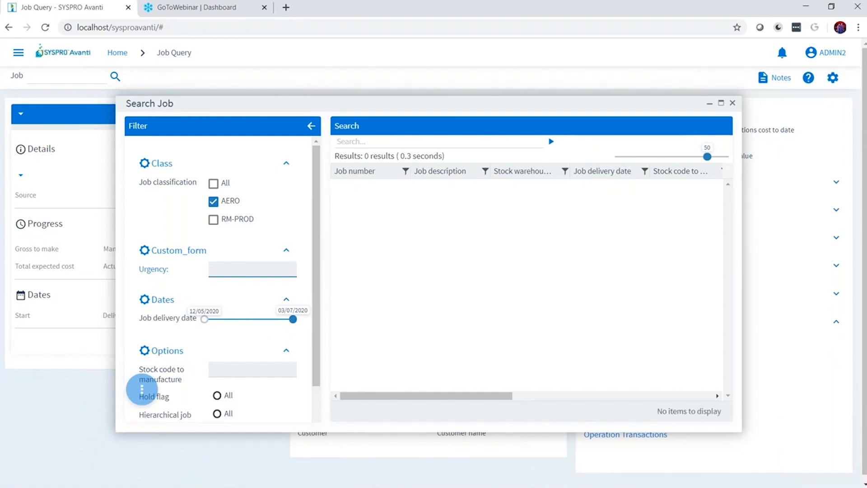
{"action": "left_click", "coordinate": [213, 183]}
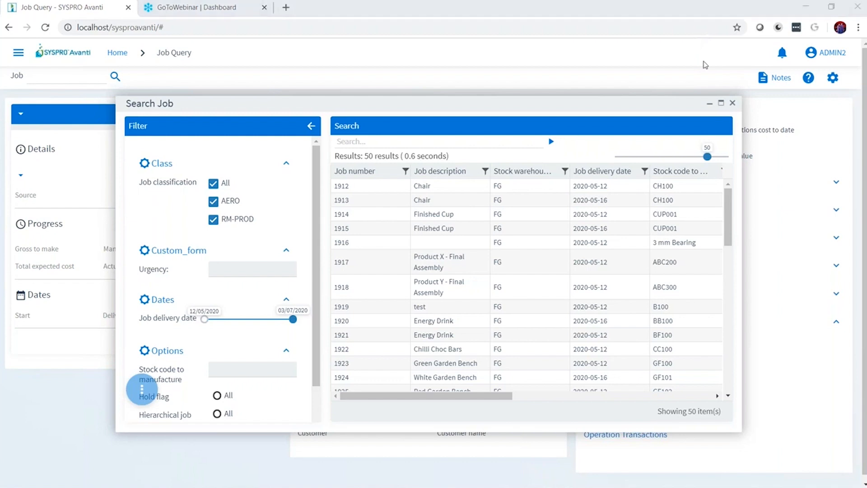
- Close the job search and switch to the PowerPoint slide show
{"action": "left_click", "coordinate": [732, 104]}
{"action": "key", "text": "alt+Tab"}
{"action": "key", "text": "alt+Tab"}
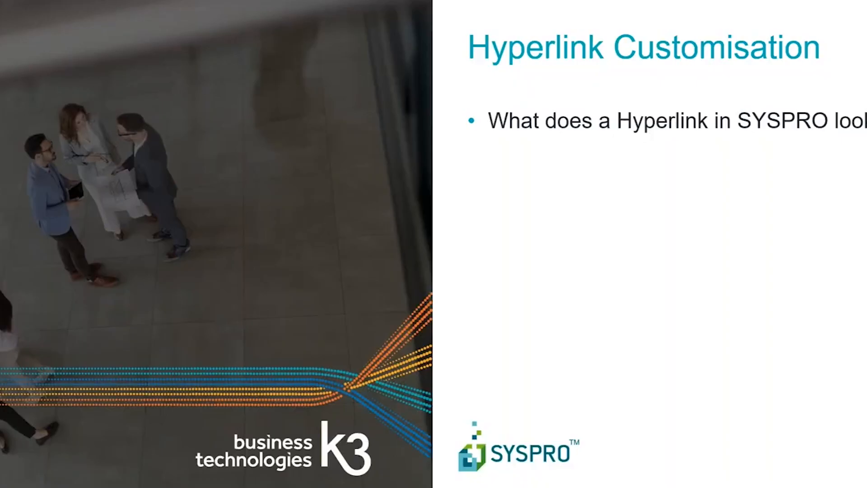
{"action": "key", "text": "Right"}
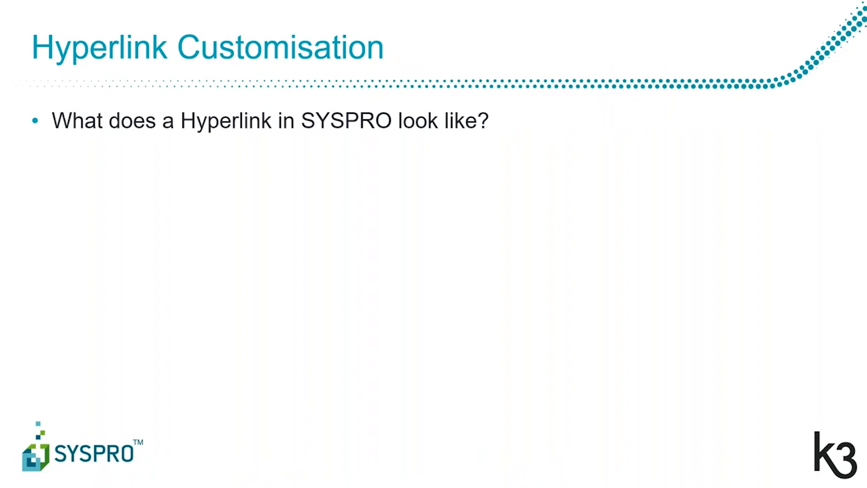
{"action": "key", "text": "Right"}
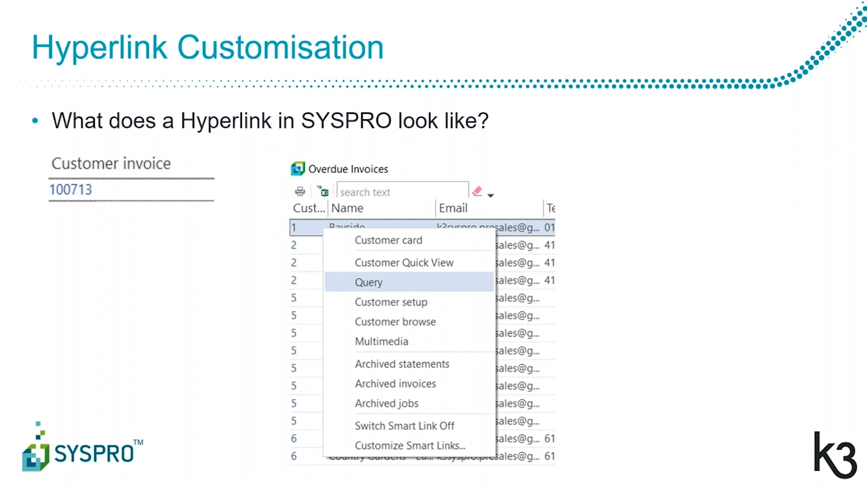
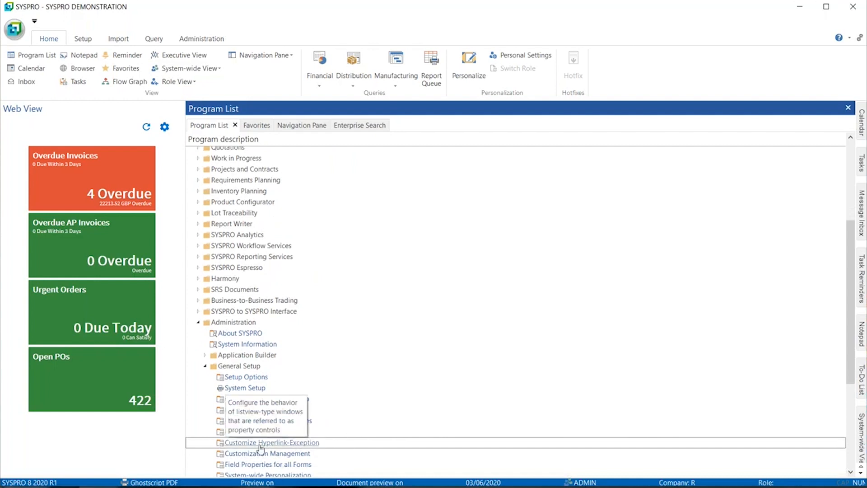
- Open the Customize Hyperlink-Exception program and review the smart links available for the Stock code caption
{"action": "double_click", "coordinate": [289, 444]}
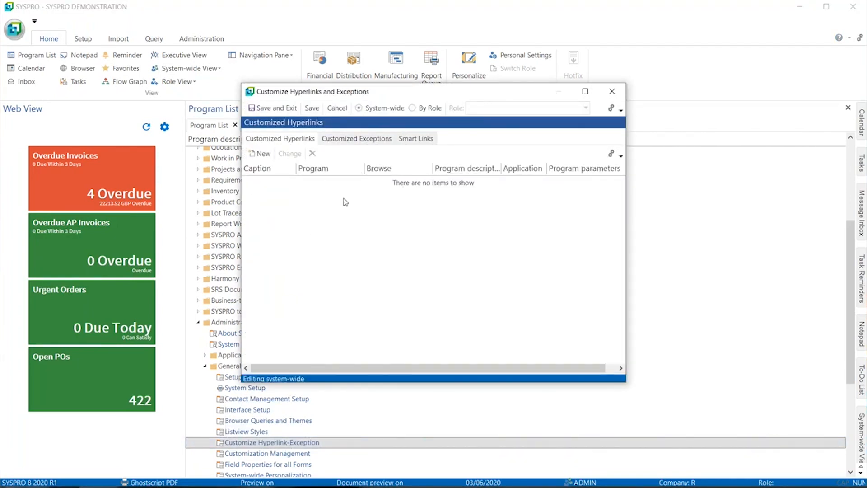
{"action": "left_click", "coordinate": [416, 140]}
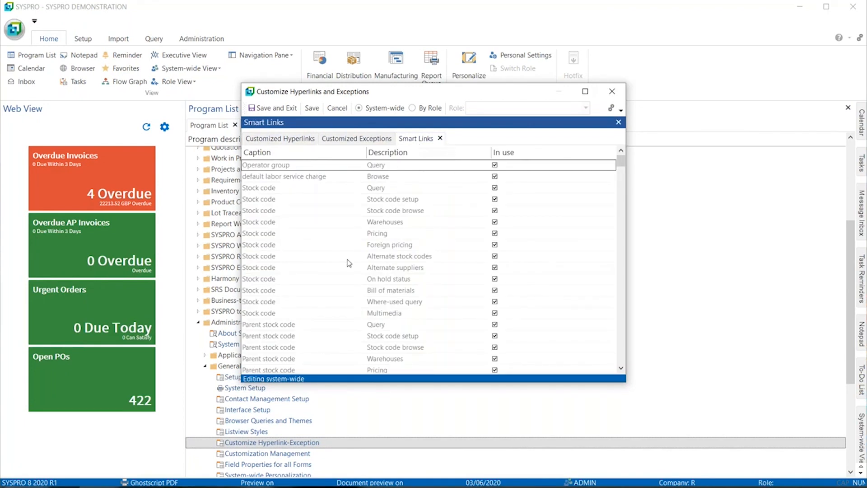
{"action": "left_click", "coordinate": [292, 226]}
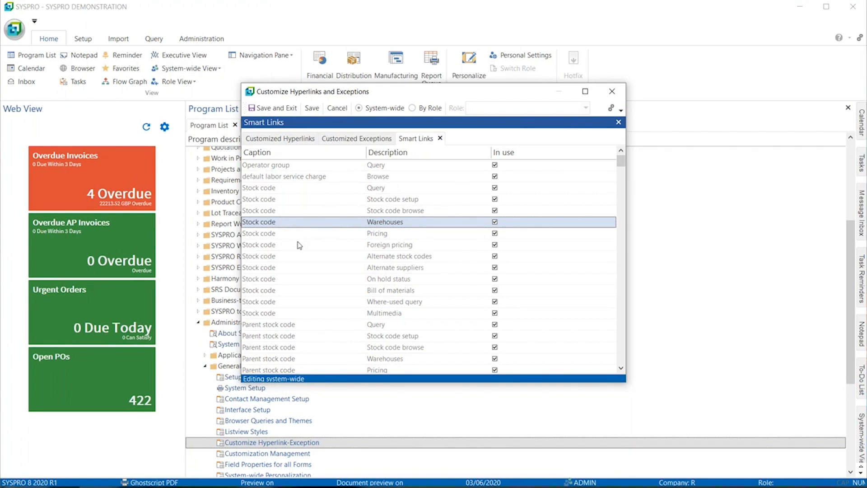
- Create and save a system-wide customized hyperlink for the caption Stock code, described as Adjustment, that launches SYSPRO program IMP010
{"action": "left_click", "coordinate": [272, 141]}
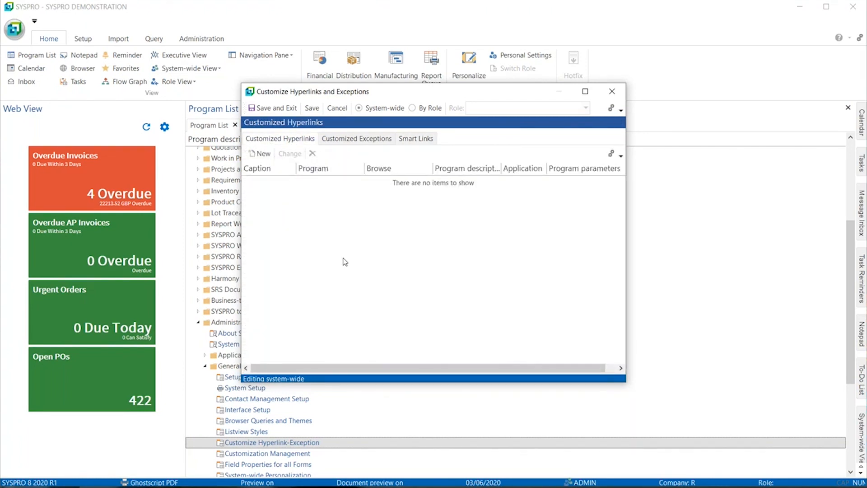
{"action": "left_click", "coordinate": [261, 154]}
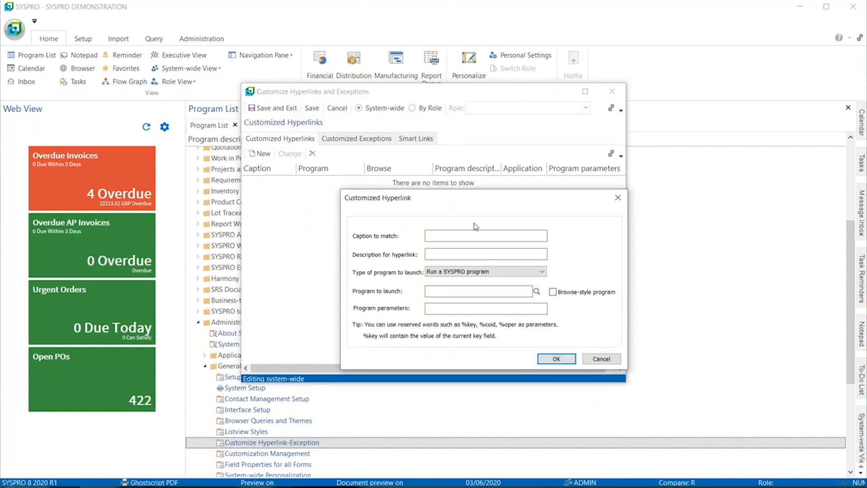
{"action": "type", "text": "Stock code"}
{"action": "left_click", "coordinate": [446, 254]}
{"action": "type", "text": "Adjustme"}
{"action": "left_click", "coordinate": [449, 287]}
{"action": "type", "text": "IMP010"}
{"action": "left_click", "coordinate": [556, 359]}
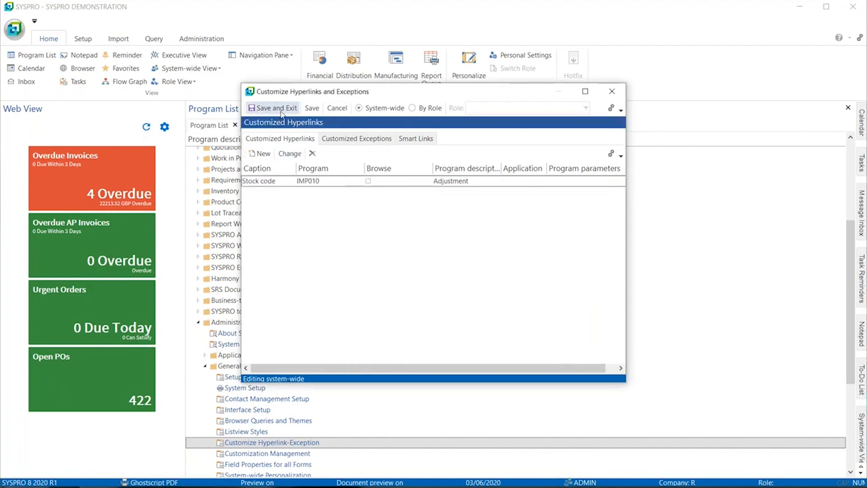
{"action": "left_click", "coordinate": [273, 108]}
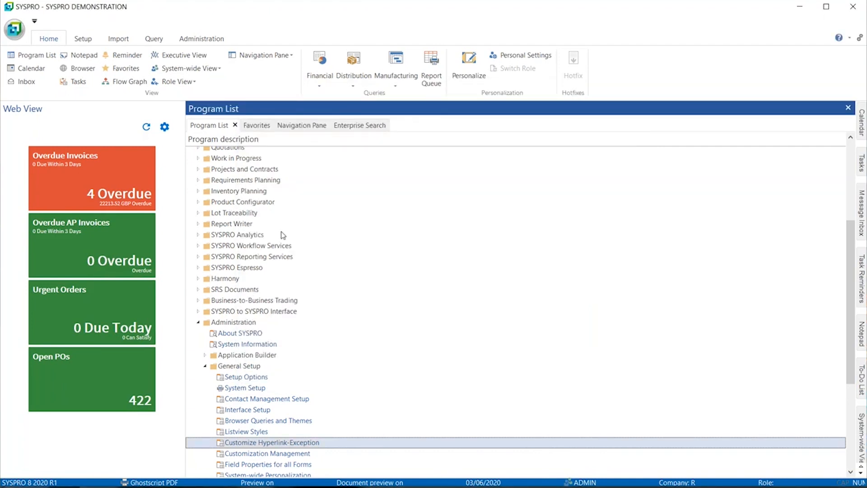
- Open the inventory Movements program, look up its program code in the system information, and close it
{"action": "scroll", "coordinate": [282, 234], "scroll_direction": "up", "scroll_amount": 1}
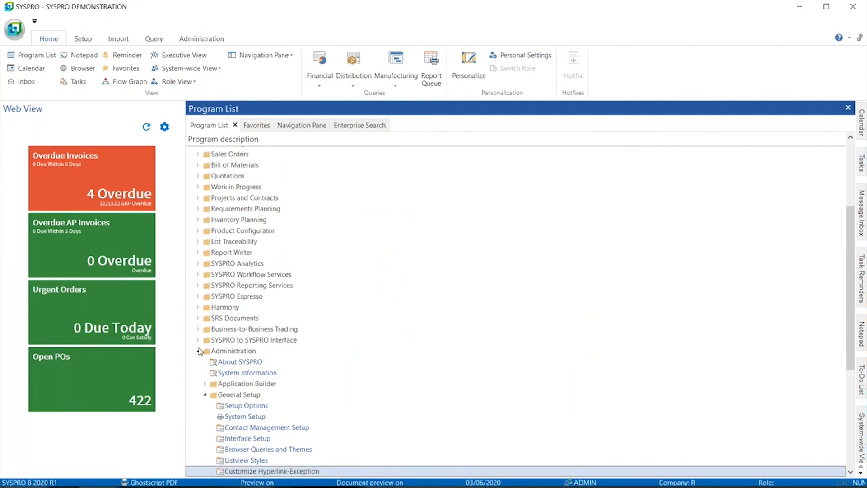
{"action": "scroll", "coordinate": [200, 348], "scroll_direction": "up", "scroll_amount": 4}
{"action": "left_click", "coordinate": [202, 242]}
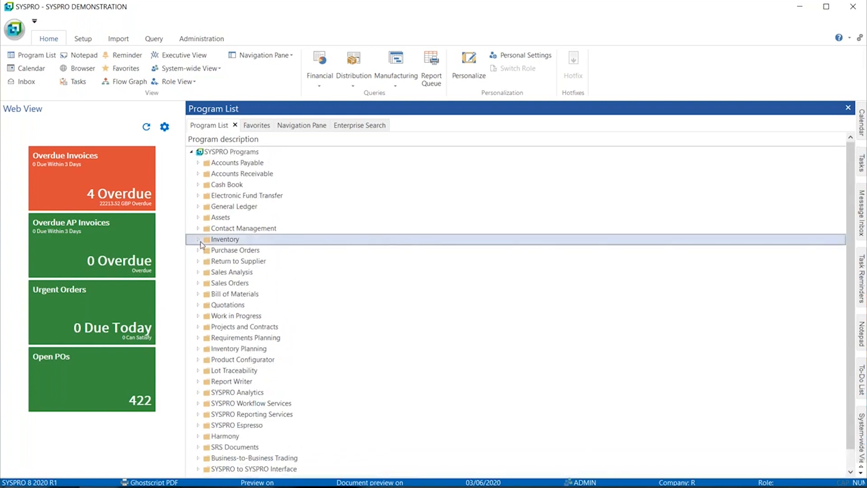
{"action": "left_click", "coordinate": [198, 240]}
{"action": "double_click", "coordinate": [251, 294]}
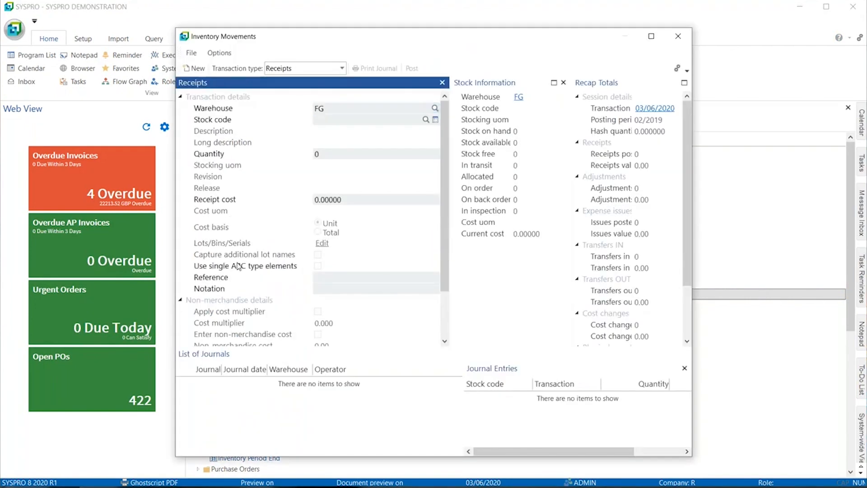
{"action": "key", "text": "ctrl+F1"}
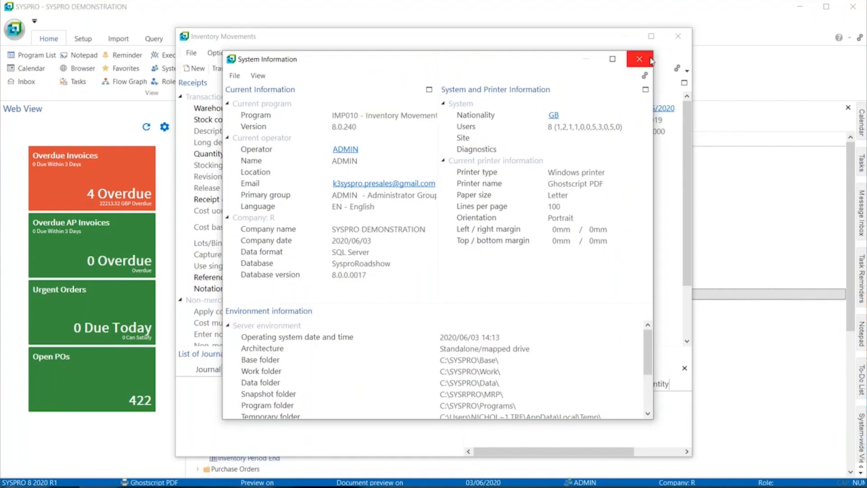
{"action": "left_click", "coordinate": [649, 60]}
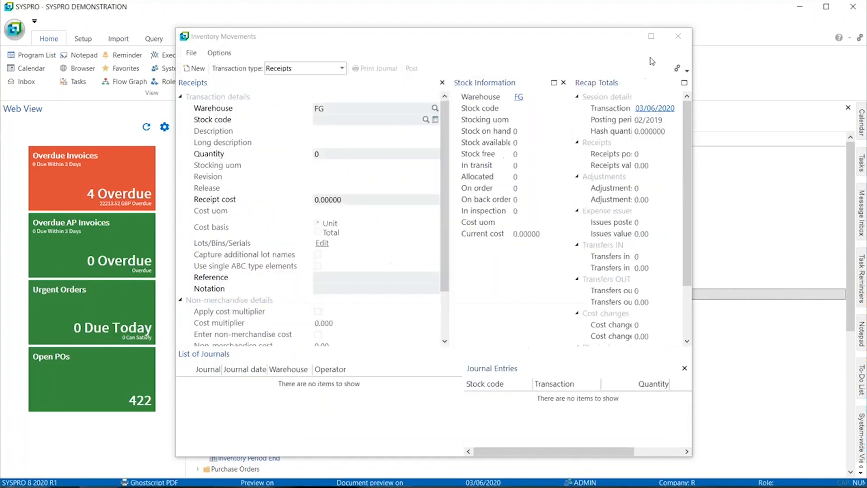
{"action": "left_click", "coordinate": [678, 36]}
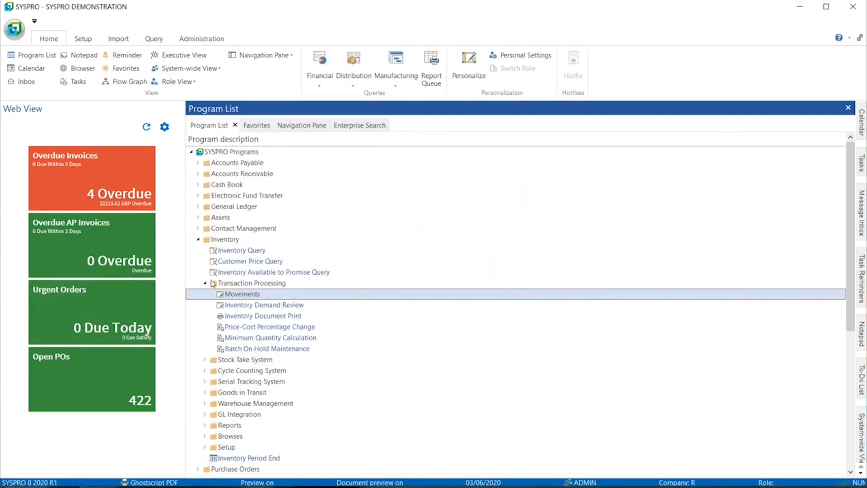
- Open the Open POs list and test the Adjustment smart link on stock code TBB113
{"action": "left_click", "coordinate": [115, 364]}
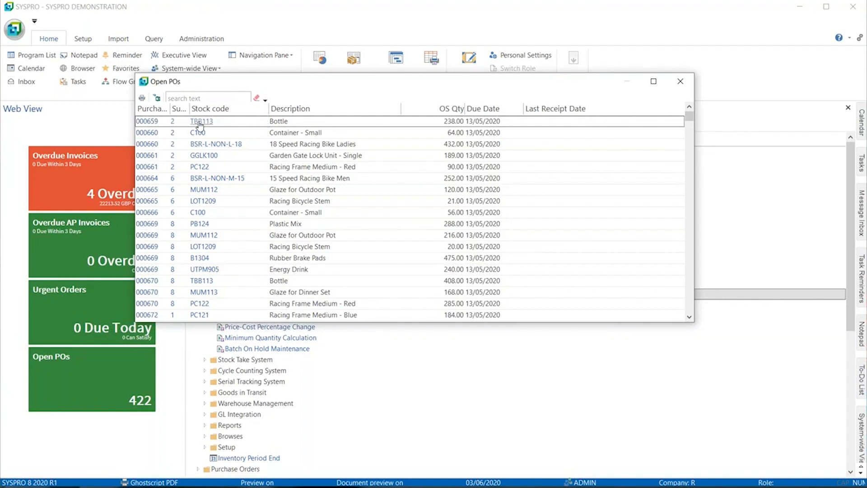
{"action": "mouse_move", "coordinate": [268, 121]}
{"action": "left_click", "coordinate": [264, 122]}
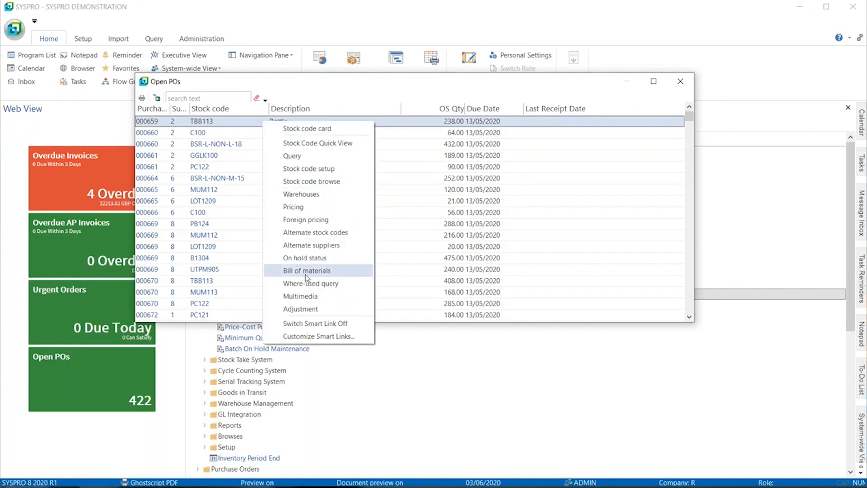
{"action": "left_click", "coordinate": [316, 311]}
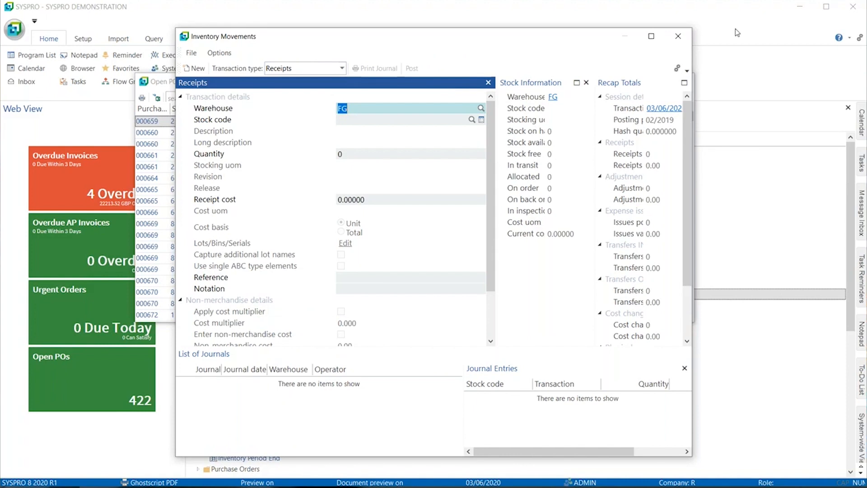
{"action": "left_click", "coordinate": [677, 35]}
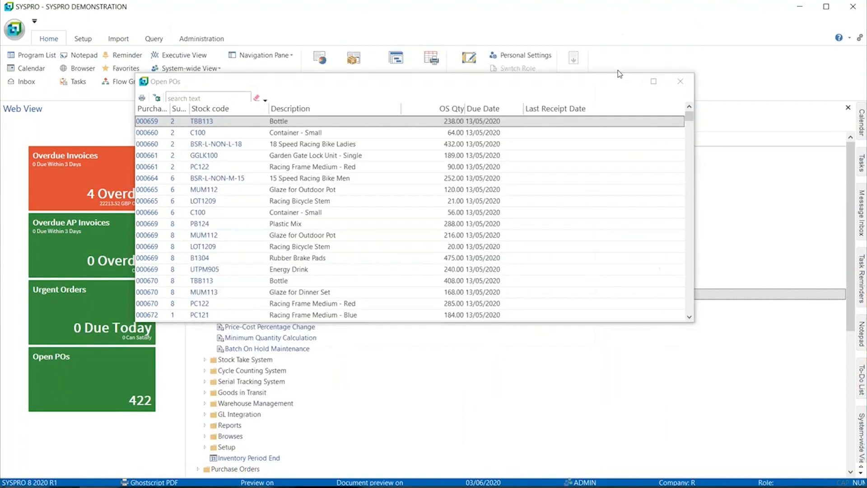
- Customize the smart links from stock code TBB113, giving the Adjustment hyperlink the program parameter ADJ, and save the change
{"action": "right_click", "coordinate": [264, 122]}
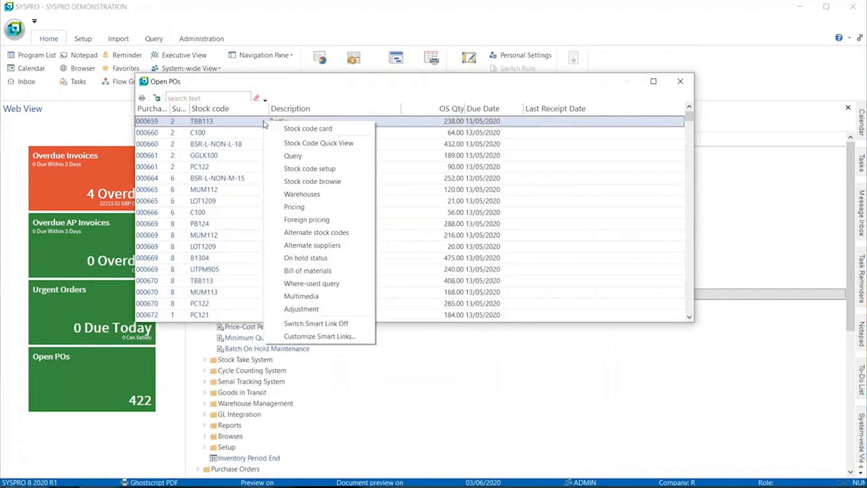
{"action": "left_click", "coordinate": [310, 337]}
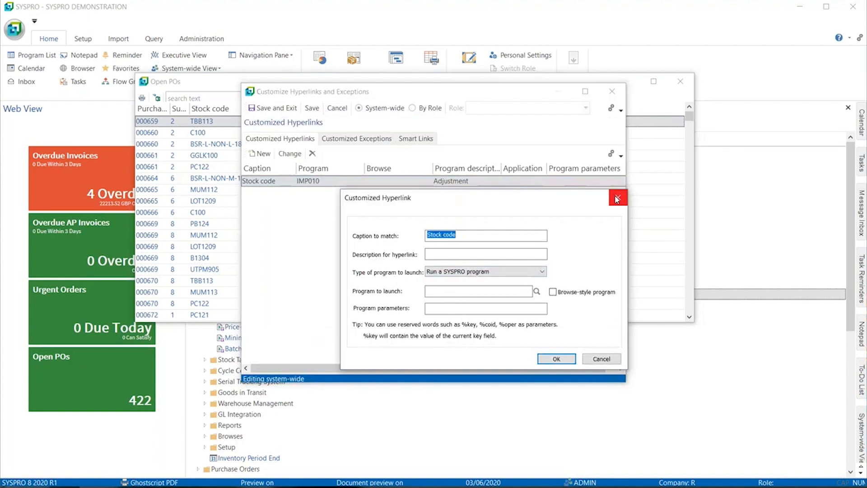
{"action": "left_click", "coordinate": [615, 199]}
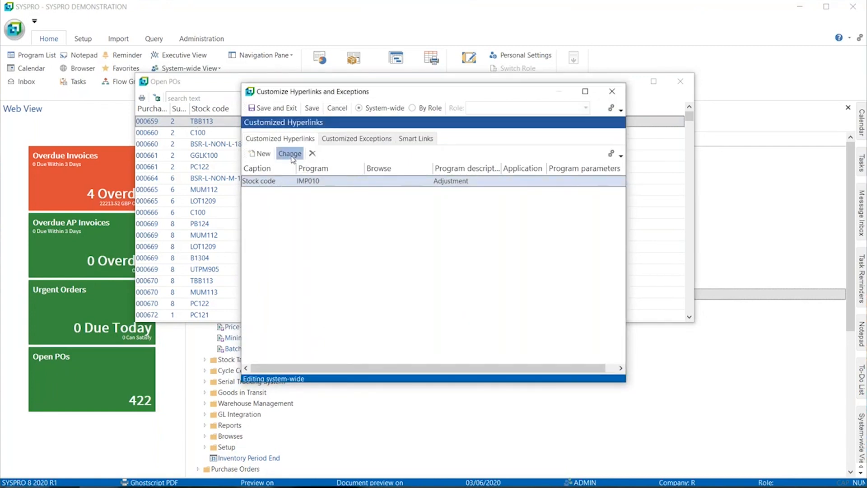
{"action": "left_click", "coordinate": [289, 153]}
{"action": "left_click", "coordinate": [438, 304]}
{"action": "type", "text": "ADJ"}
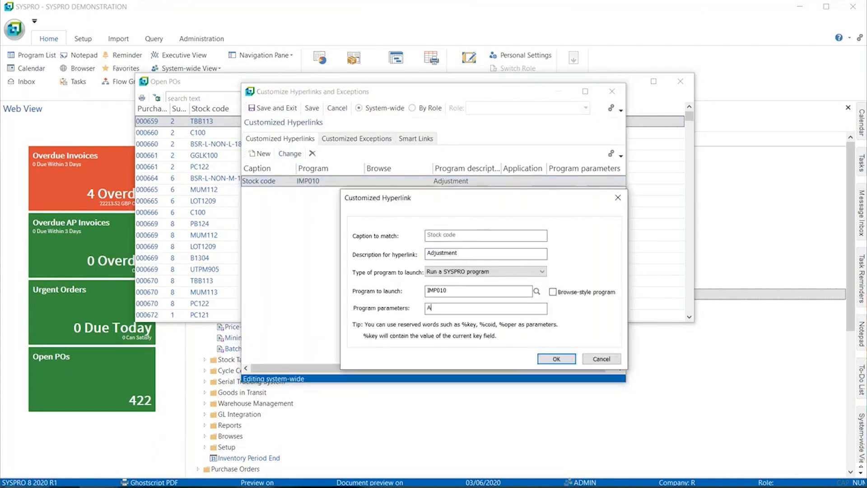
{"action": "left_click", "coordinate": [548, 358]}
{"action": "left_click", "coordinate": [272, 108]}
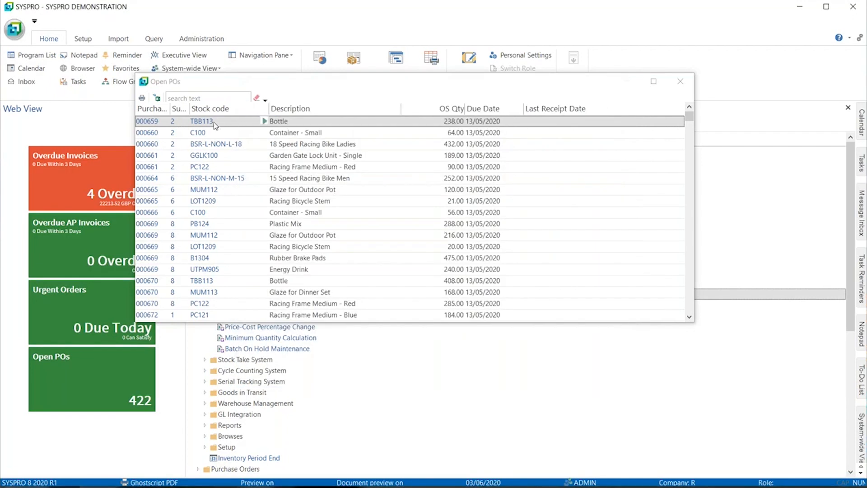
- Test the Adjustment smart link with its ADJ parameter on TBB113, then close Inventory Movements and the Open POs list
{"action": "left_click", "coordinate": [264, 121]}
{"action": "left_click", "coordinate": [310, 311]}
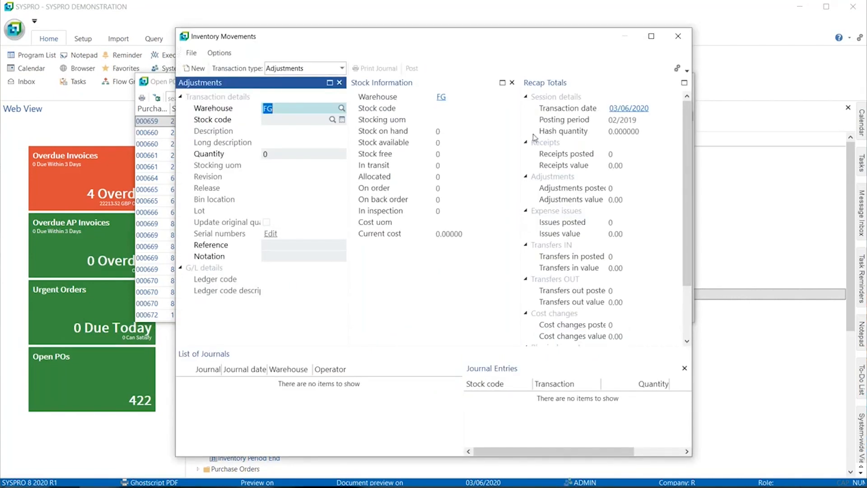
{"action": "left_click", "coordinate": [678, 37]}
{"action": "left_click", "coordinate": [680, 82]}
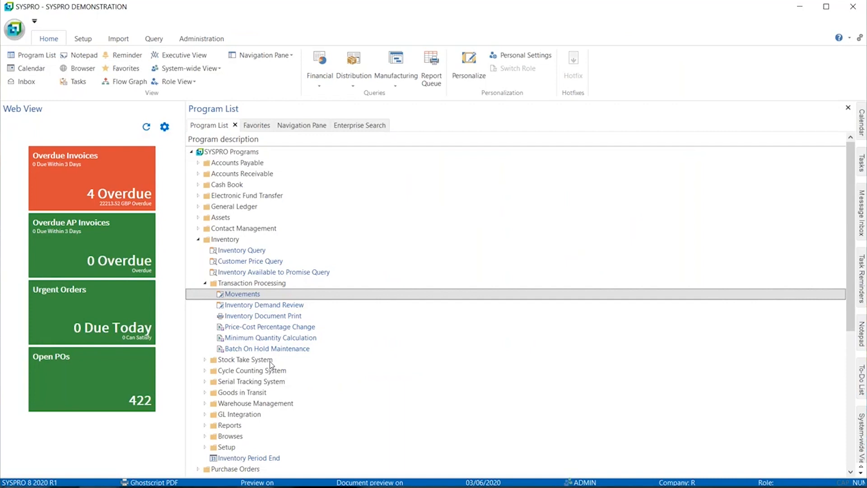
- Switch to the PowerPoint slide show, present the Predictive Search slide, and return to SYSPRO
{"action": "key", "text": "alt+Tab"}
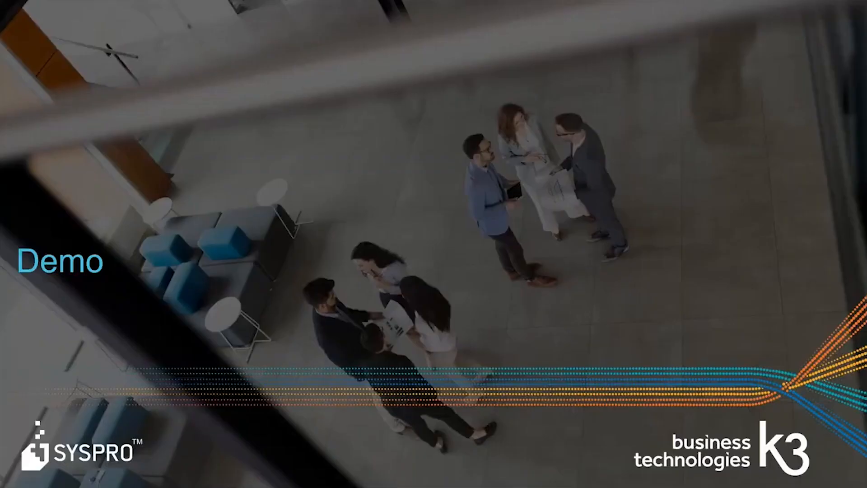
{"action": "key", "text": "Right"}
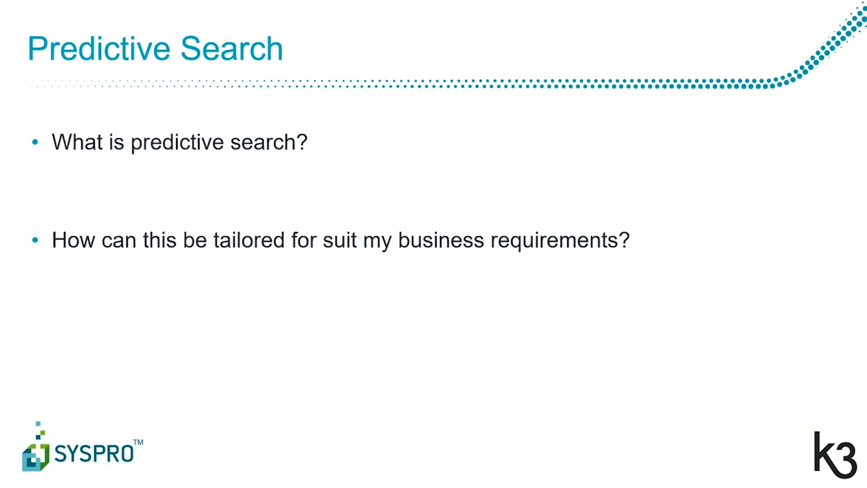
{"action": "key", "text": "alt+Tab"}
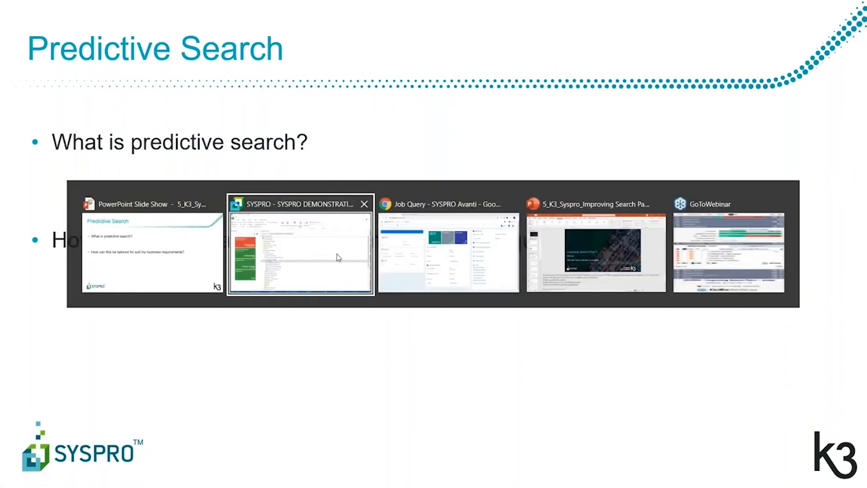
{"action": "key", "text": "alt+Tab"}
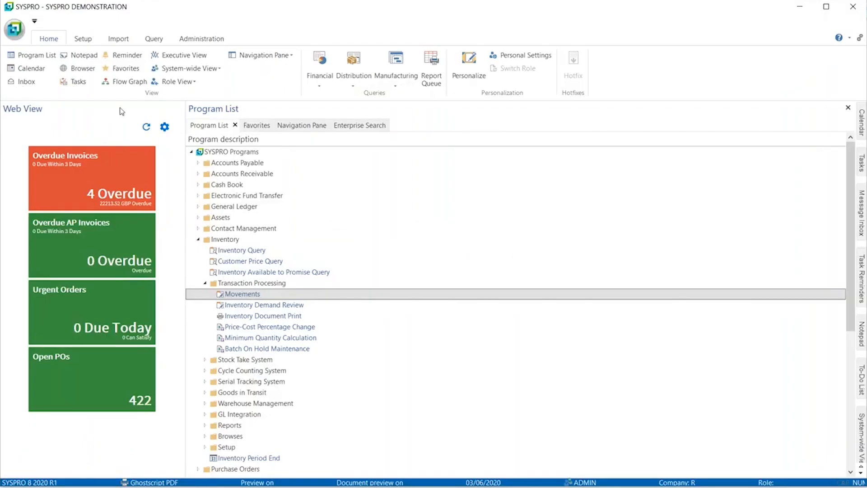
- Check the Use Predictive Search option in the System-wide Personalization settings and close them
{"action": "left_click", "coordinate": [202, 39]}
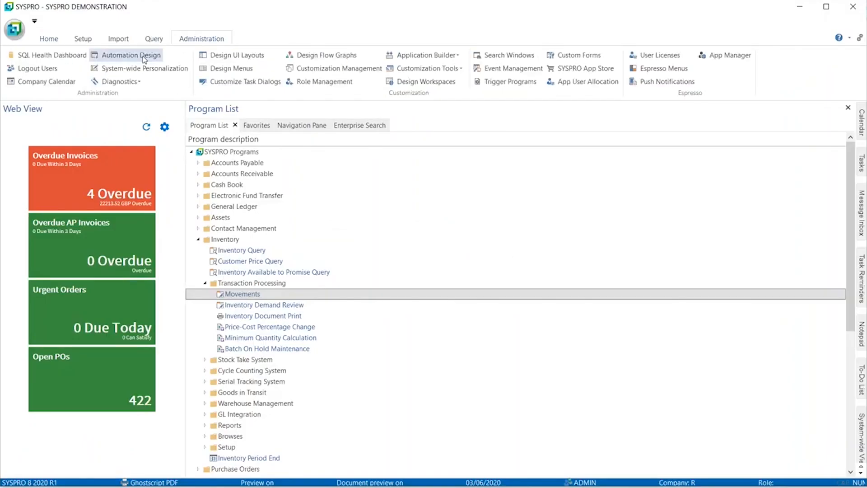
{"action": "left_click", "coordinate": [167, 69]}
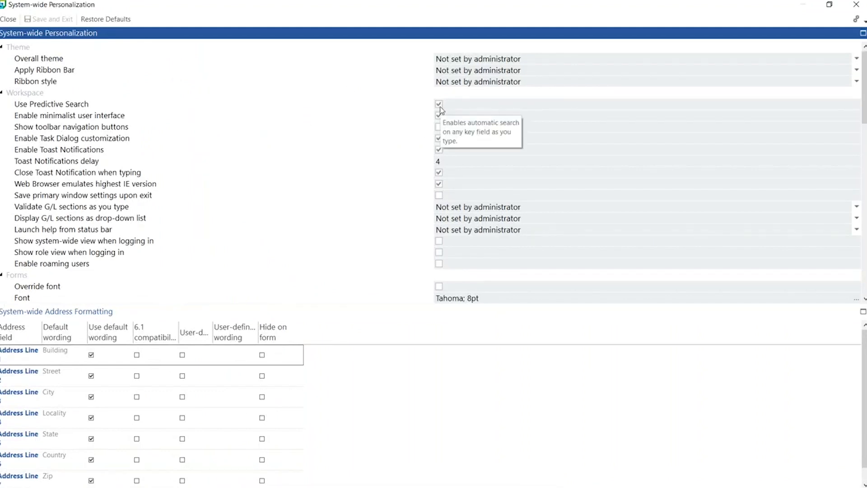
{"action": "left_click", "coordinate": [856, 4]}
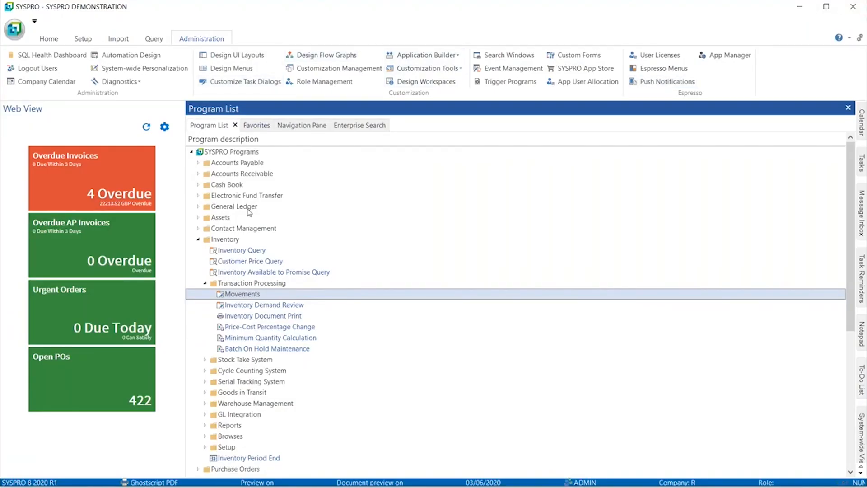
{"action": "left_click", "coordinate": [87, 41]}
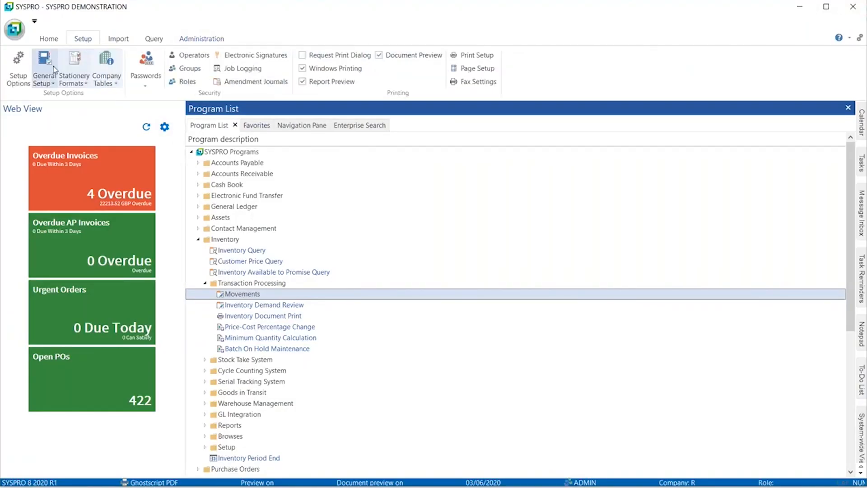
{"action": "left_click", "coordinate": [54, 83]}
{"action": "left_click", "coordinate": [56, 83]}
{"action": "left_click", "coordinate": [54, 83]}
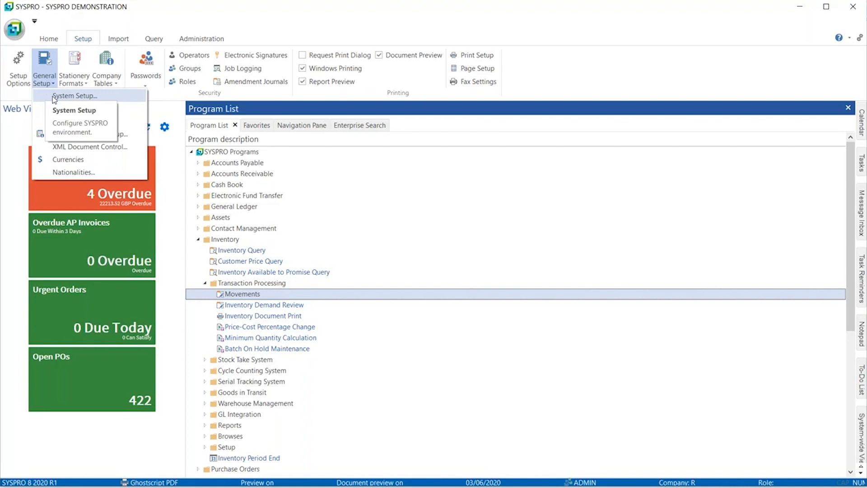
{"action": "left_click", "coordinate": [47, 82]}
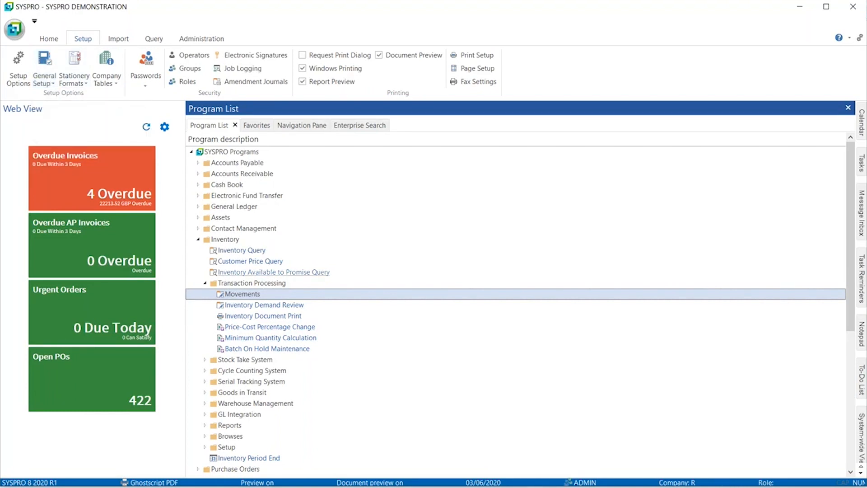
- Open Inventory Query and try predictive searches for "bike" and "A100" in the stock code field
{"action": "double_click", "coordinate": [234, 251]}
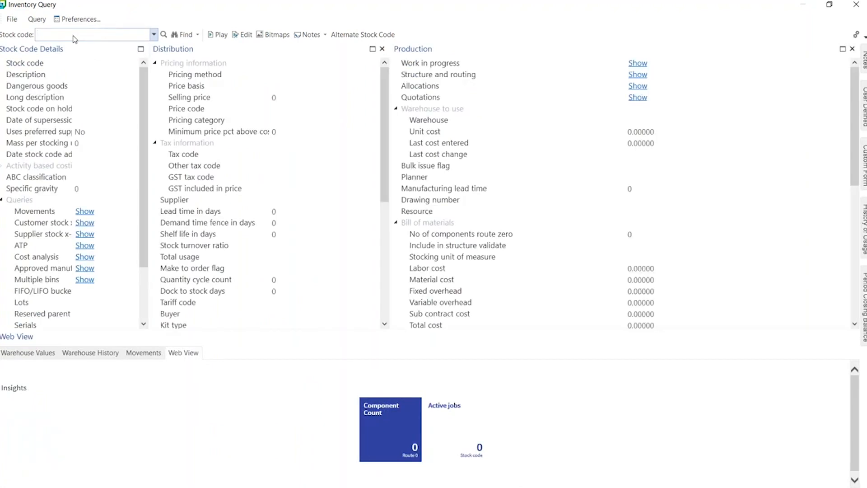
{"action": "type", "text": "bike"}
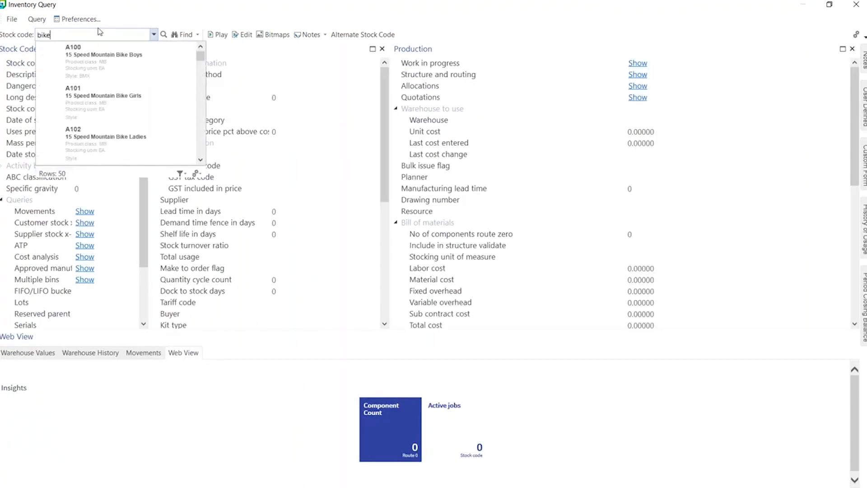
{"action": "type", "text": "s"}
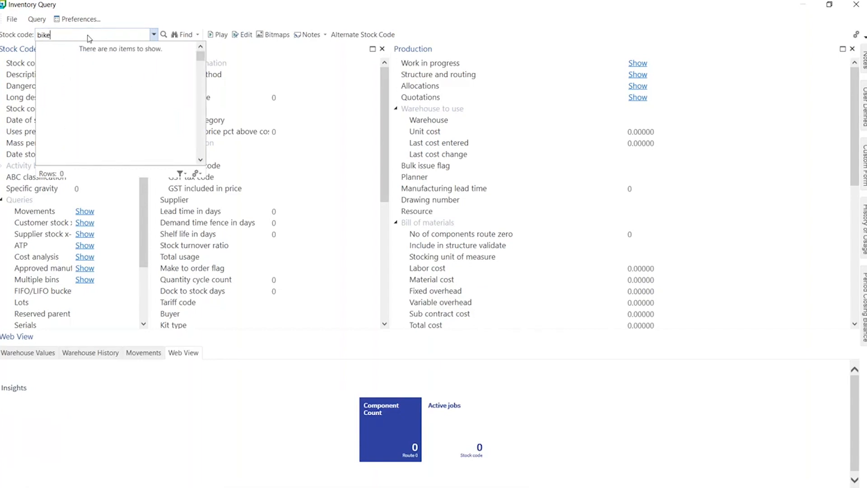
{"action": "type", "text": "A100"}
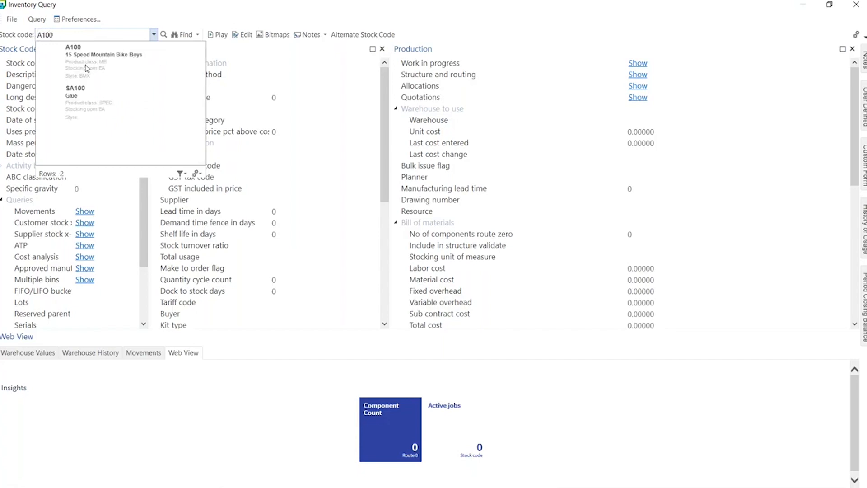
- Open the predictive search configuration and display the Default search for Stock code under SYSTEM
{"action": "left_click", "coordinate": [196, 175]}
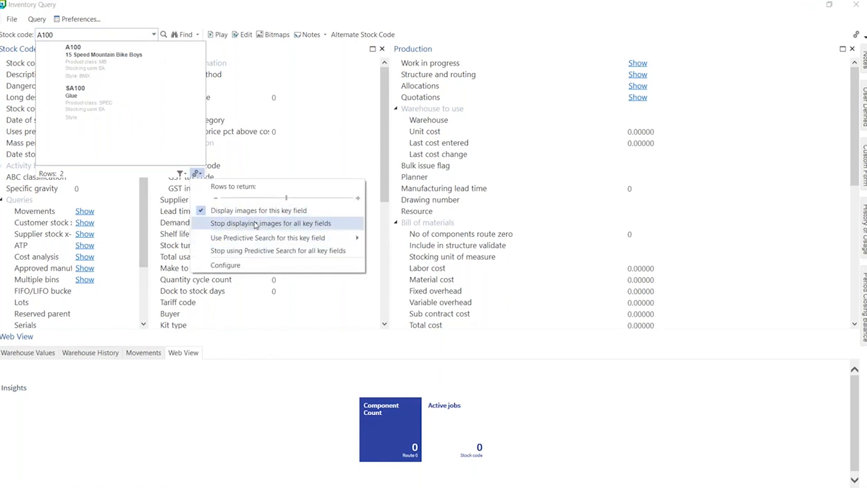
{"action": "left_click", "coordinate": [233, 268]}
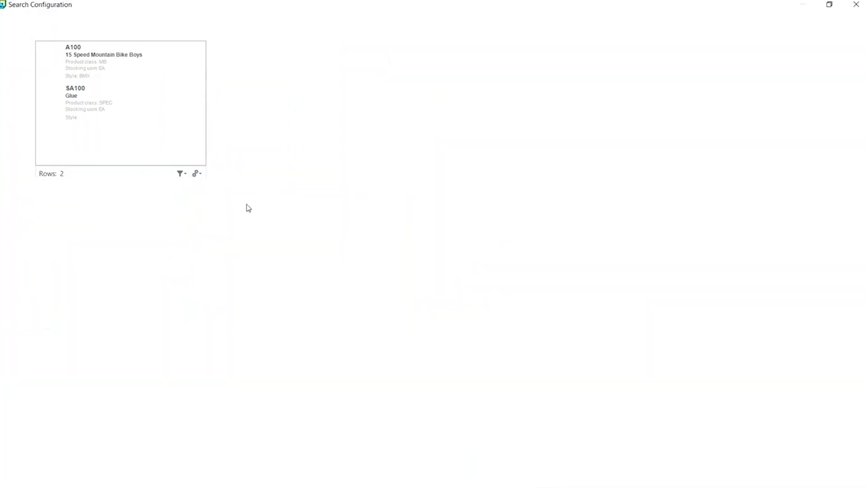
{"action": "left_click", "coordinate": [23, 95]}
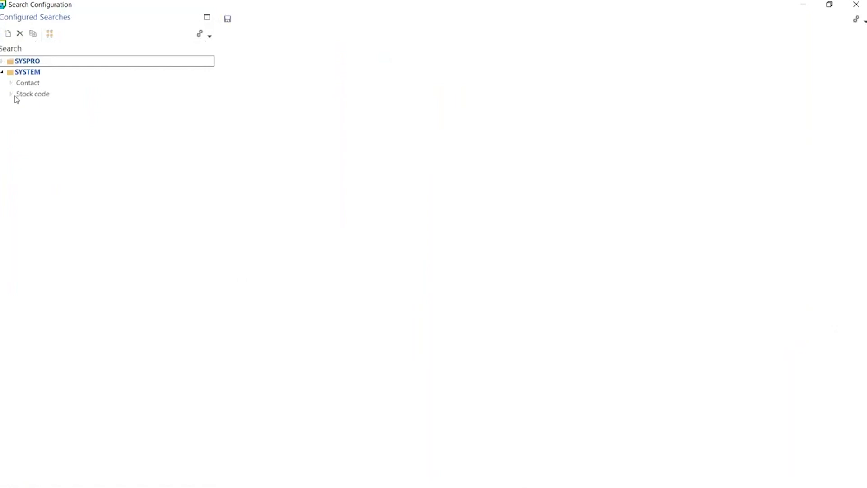
{"action": "left_click", "coordinate": [31, 105]}
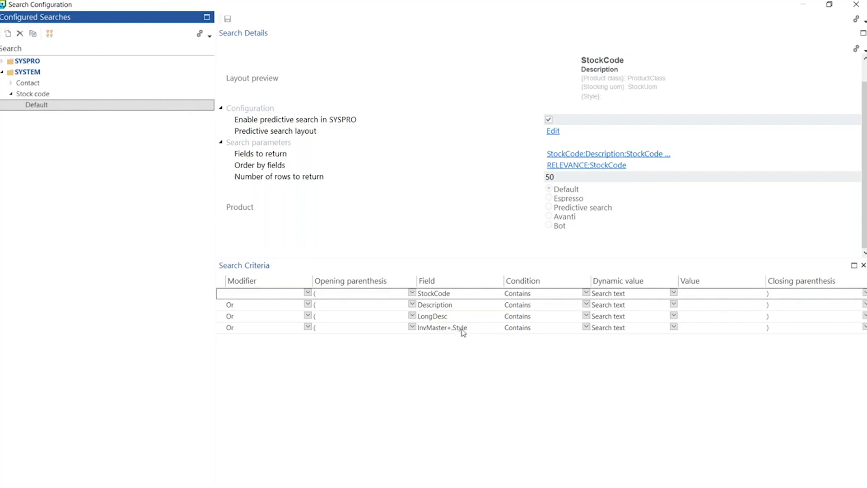
- Start a new search criteria row with the modifier Or and a single opening parenthesis
{"action": "left_click", "coordinate": [412, 343]}
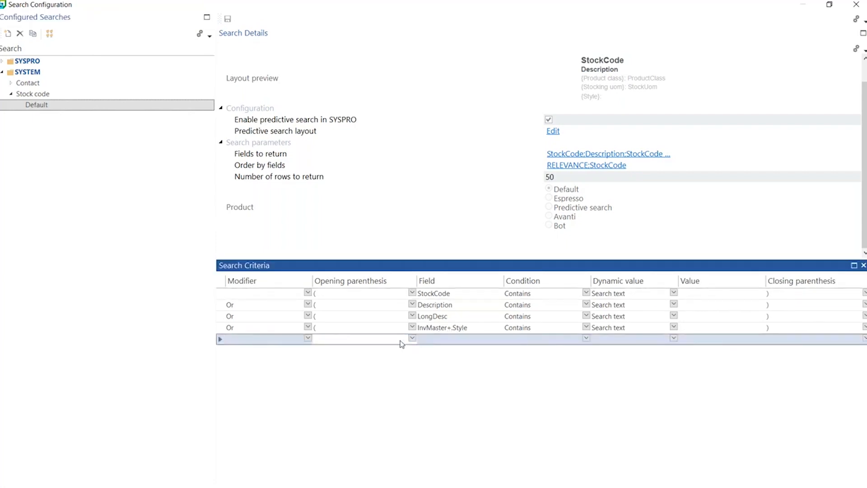
{"action": "left_click", "coordinate": [308, 339]}
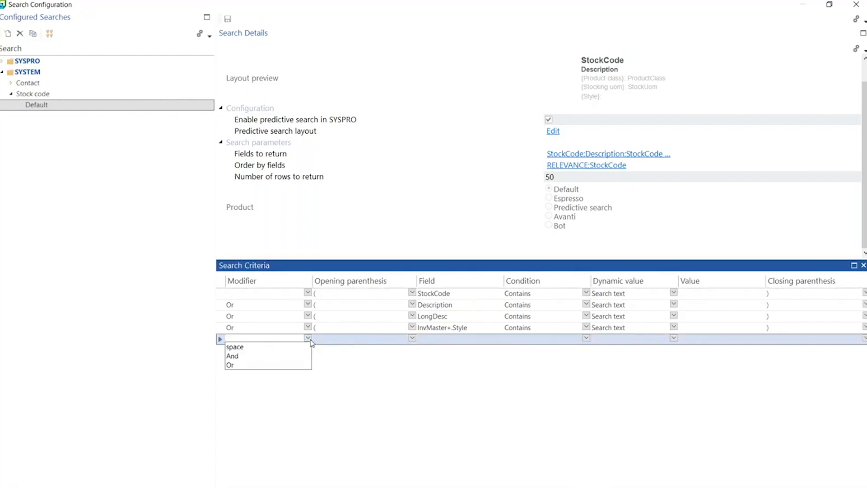
{"action": "left_click", "coordinate": [257, 365]}
{"action": "left_click", "coordinate": [412, 338]}
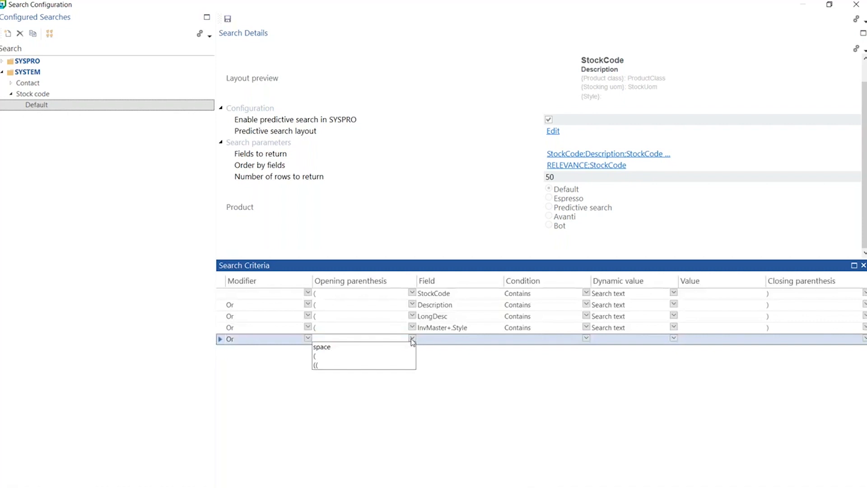
{"action": "left_click", "coordinate": [325, 356]}
- Set the new criteria row's field to InvMaster+.Diameter, filtering the SQL columns by "invmast"
{"action": "left_click", "coordinate": [442, 338]}
{"action": "left_click", "coordinate": [506, 338]}
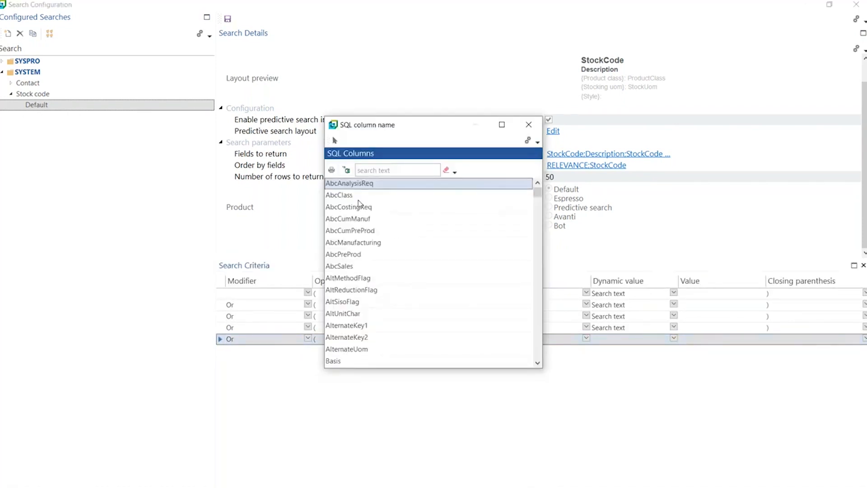
{"action": "left_click_drag", "start_coordinate": [537, 191], "coordinate": [538, 218]}
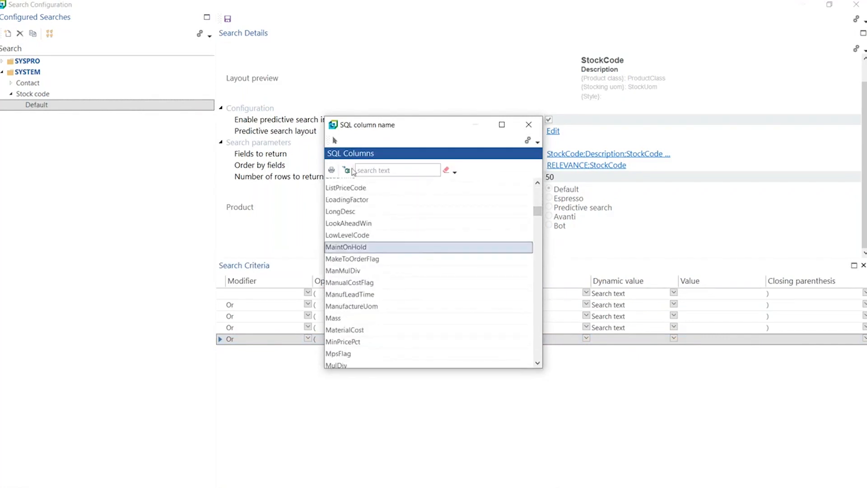
{"action": "left_click", "coordinate": [371, 172]}
{"action": "type", "text": "invmast"}
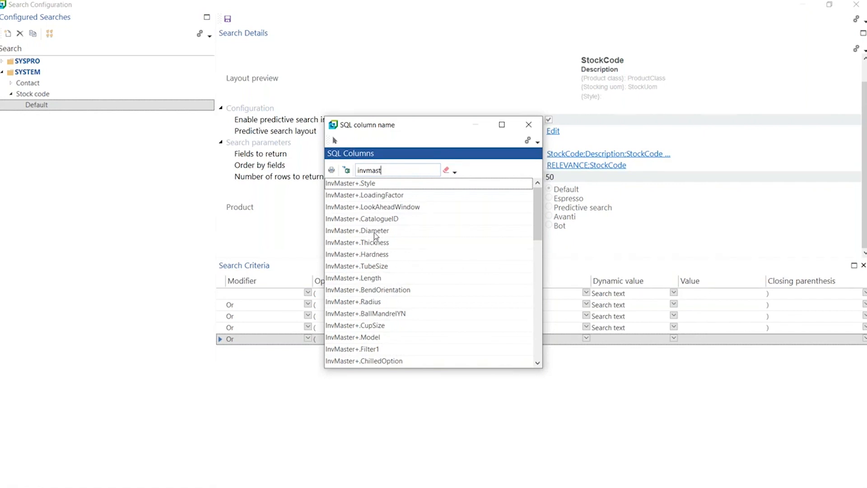
{"action": "left_click", "coordinate": [371, 231]}
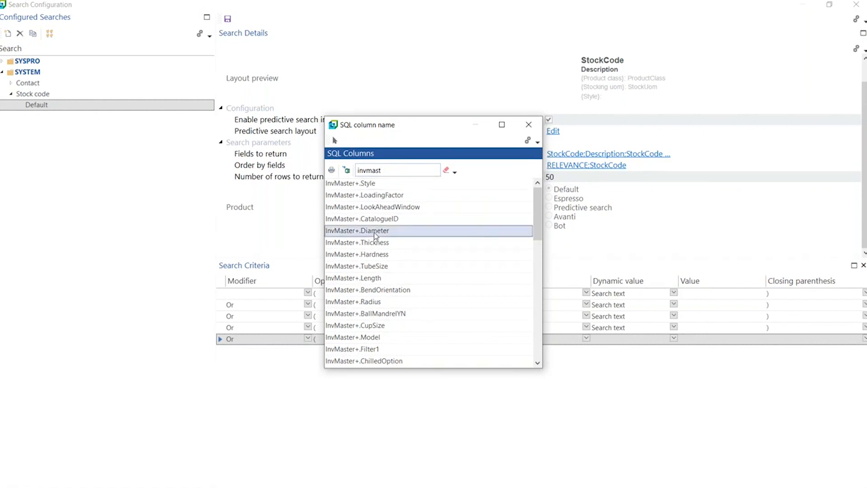
{"action": "double_click", "coordinate": [360, 231]}
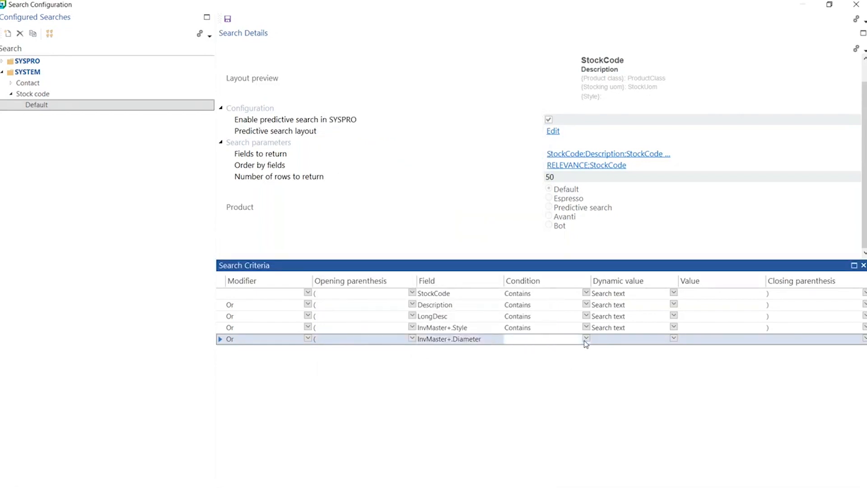
- Complete the InvMaster+.Diameter row with the condition Contains, the dynamic value Search text and a closing parenthesis
{"action": "left_click", "coordinate": [587, 338]}
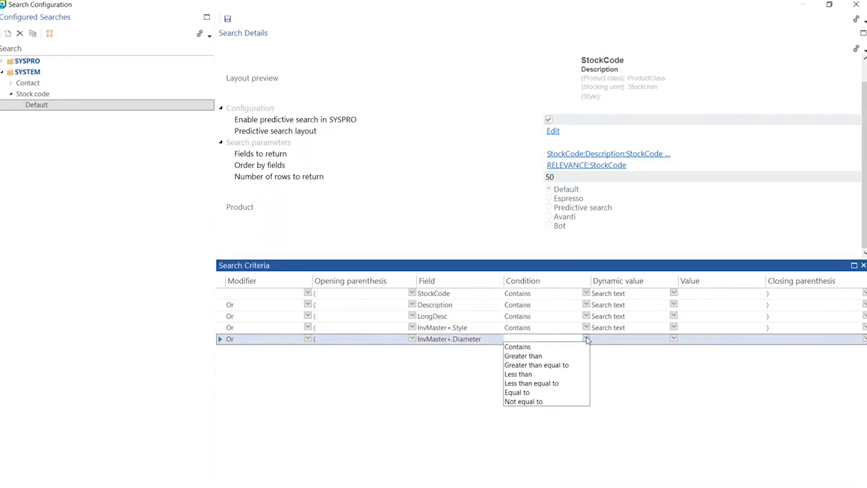
{"action": "left_click", "coordinate": [522, 346]}
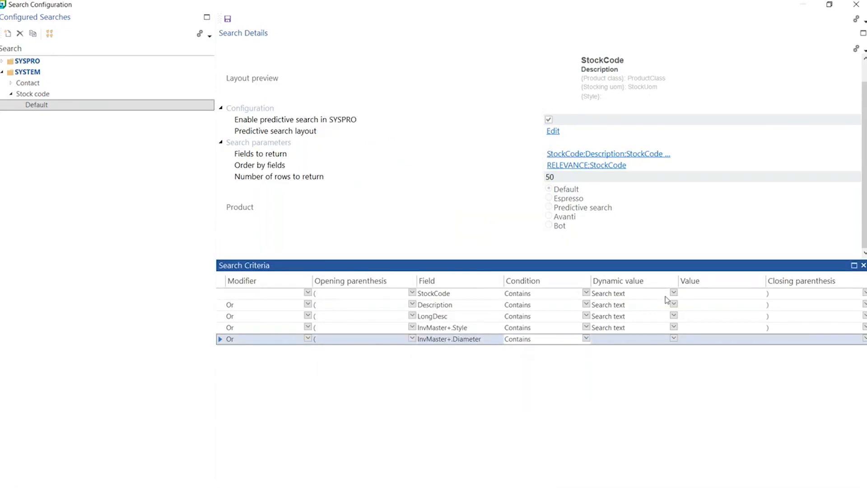
{"action": "left_click", "coordinate": [673, 338]}
{"action": "left_click", "coordinate": [625, 348]}
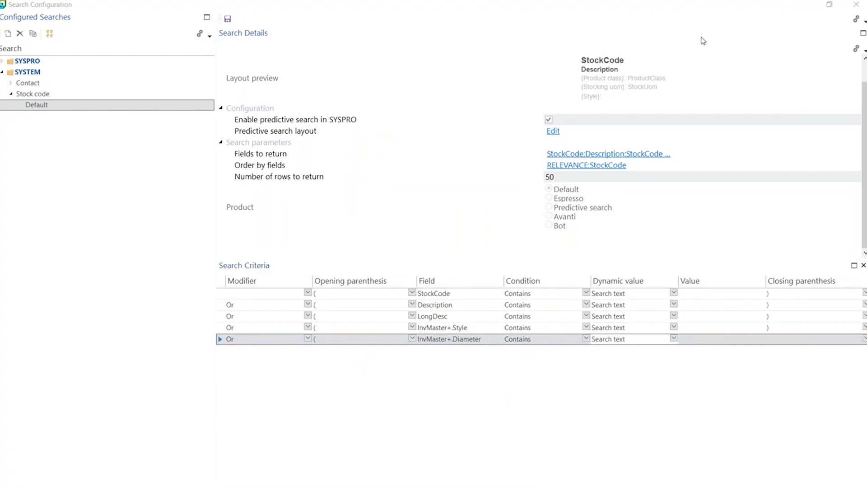
{"action": "left_click", "coordinate": [861, 340]}
{"action": "left_click", "coordinate": [862, 339]}
{"action": "left_click", "coordinate": [790, 361]}
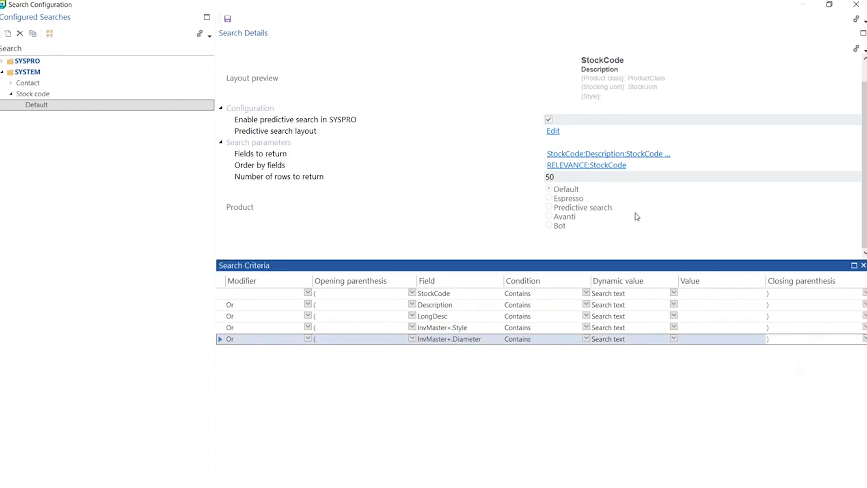
- Save the Stock code search configuration, then close Search Configuration and Inventory Query
{"action": "left_click", "coordinate": [228, 19]}
{"action": "left_click", "coordinate": [855, 4]}
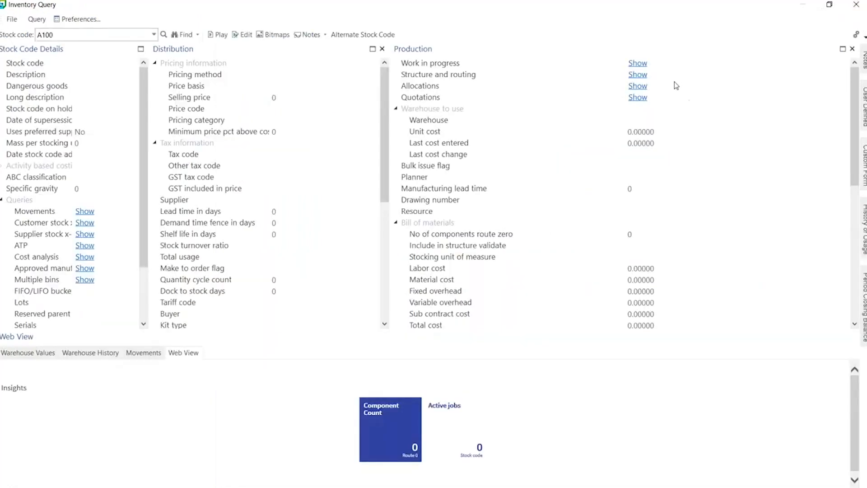
{"action": "left_click", "coordinate": [855, 5]}
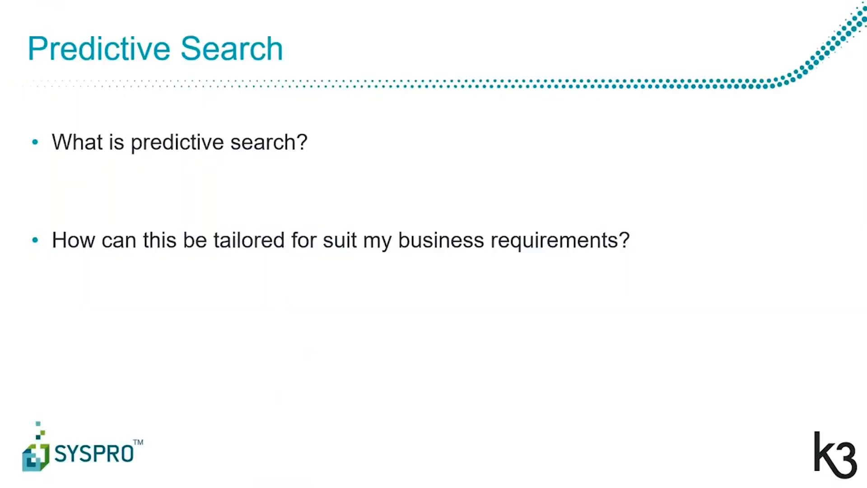
- Log back in to SYSPRO with company R and open Inventory Query from the Inventory programs
{"action": "left_click", "coordinate": [435, 323]}
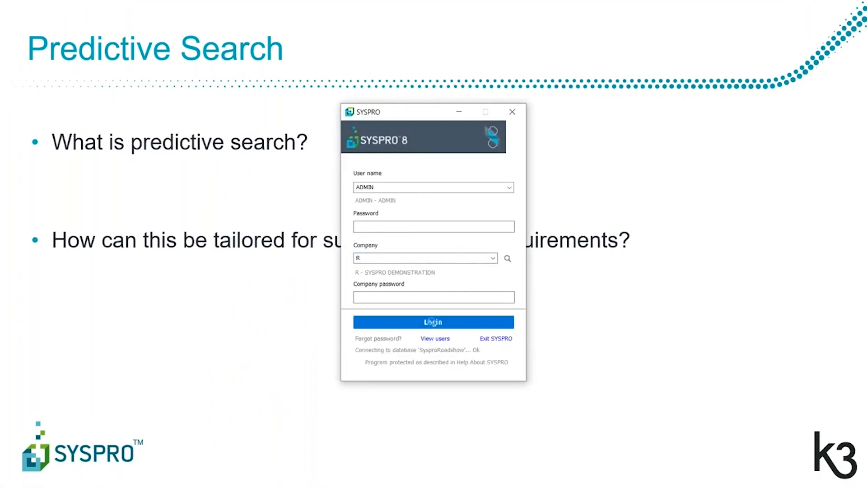
{"action": "left_click", "coordinate": [431, 322]}
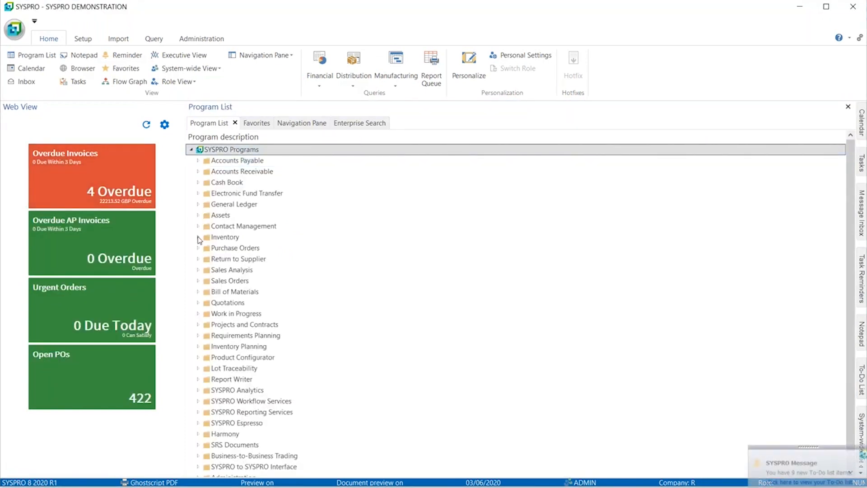
{"action": "left_click", "coordinate": [198, 237]}
{"action": "double_click", "coordinate": [221, 248]}
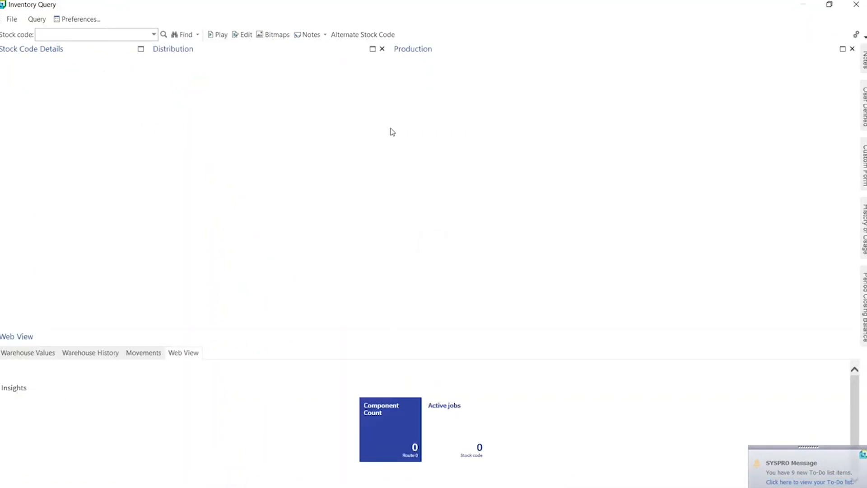
- Search stock codes for "bmx" and examine which columns the predictive search filters on
{"action": "left_click", "coordinate": [154, 35]}
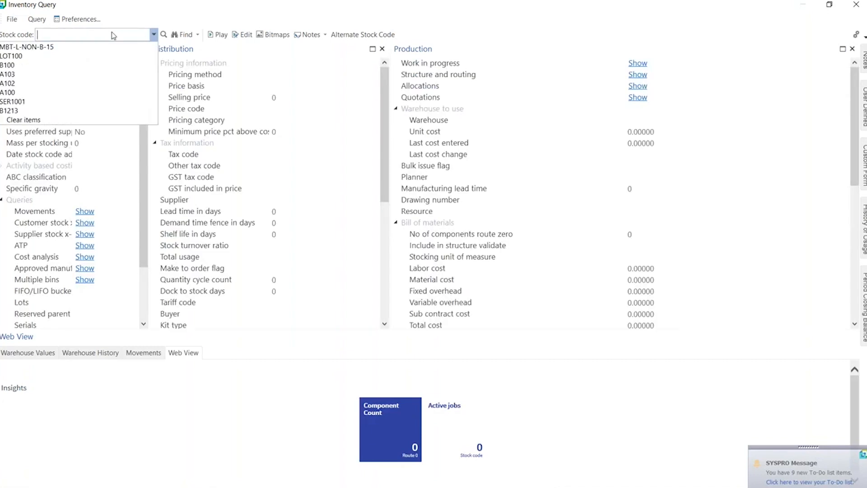
{"action": "type", "text": "bmx"}
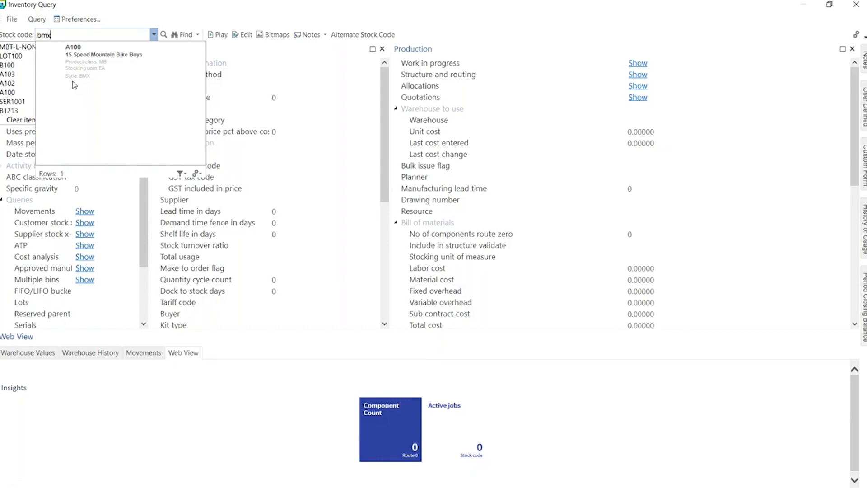
{"action": "left_click", "coordinate": [181, 173]}
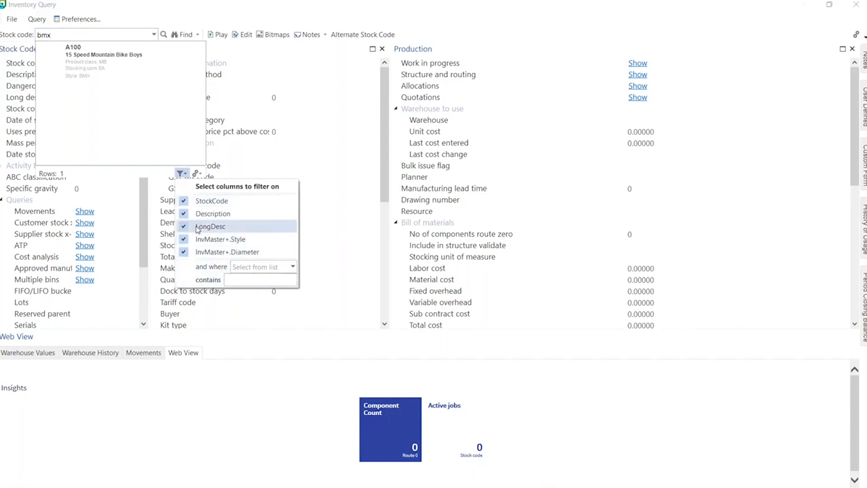
- Review the predictive search display and usage options for the stock code field, then dismiss the Predictive Search notice
{"action": "left_click", "coordinate": [197, 174]}
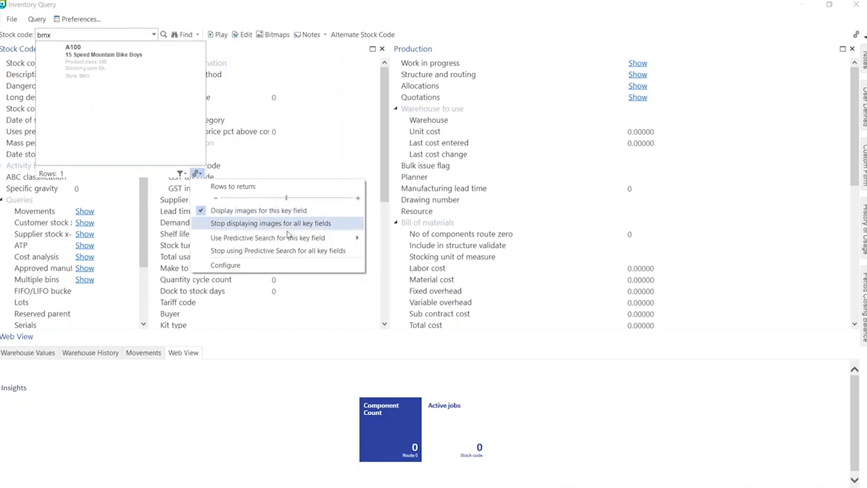
{"action": "mouse_move", "coordinate": [267, 238]}
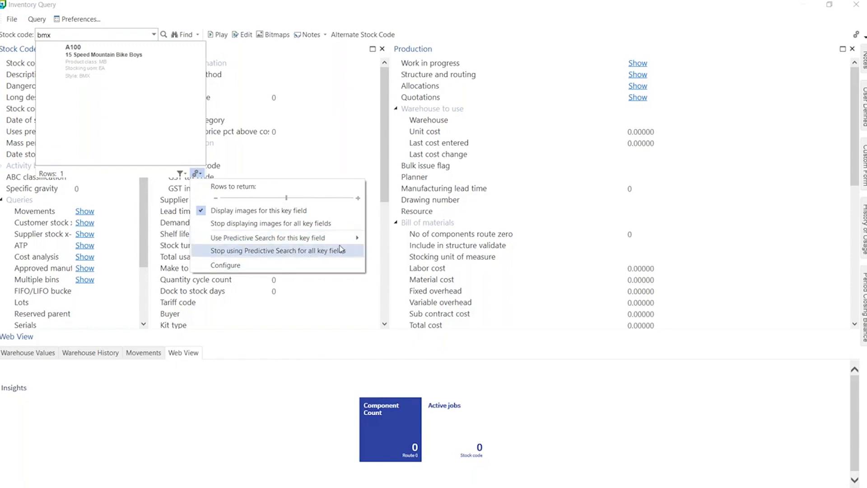
{"action": "mouse_move", "coordinate": [343, 240]}
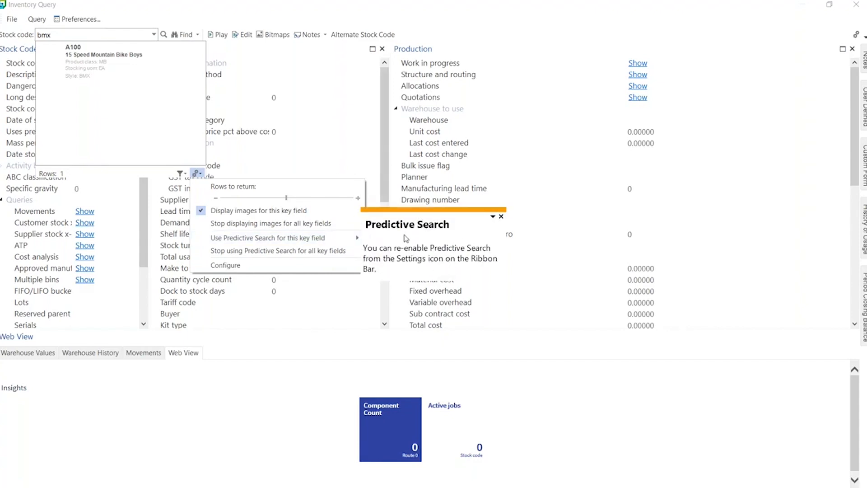
{"action": "left_click", "coordinate": [501, 217]}
{"action": "left_click", "coordinate": [500, 217]}
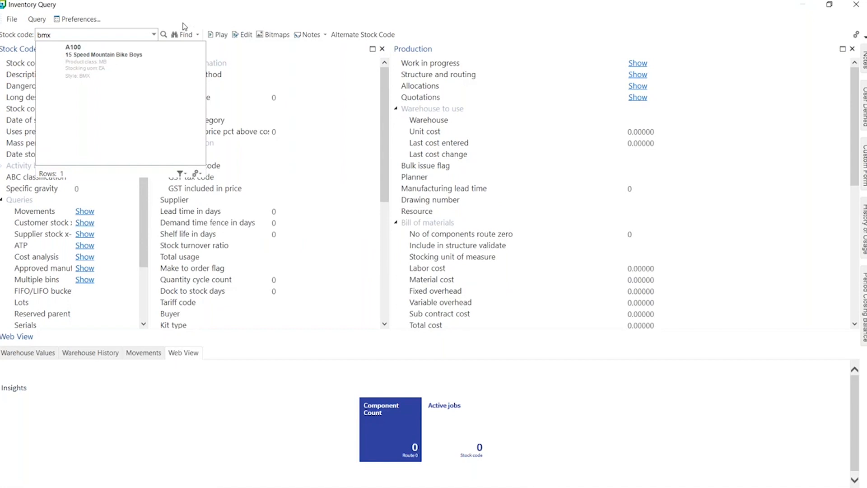
- Clear the "bmx" search text from the stock code field and dismiss the predictive results
{"action": "left_click", "coordinate": [113, 34]}
{"action": "key", "text": "BackSpace"}
{"action": "left_click", "coordinate": [297, 116]}
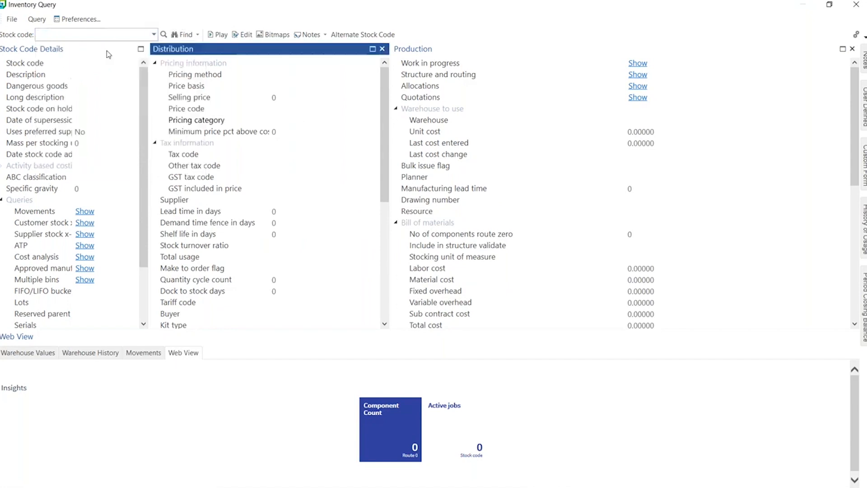
{"action": "left_click", "coordinate": [77, 37]}
{"action": "type", "text": "a"}
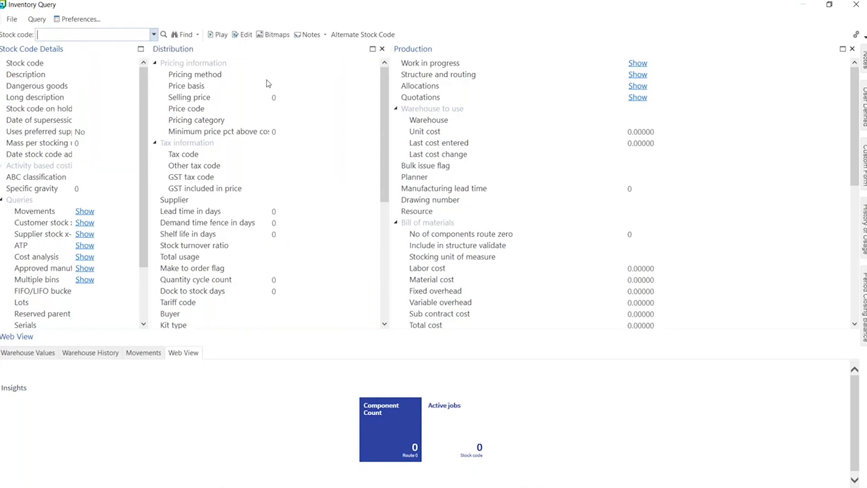
- Close Inventory Query and switch to the PowerPoint slide show on the Predictive Search slide
{"action": "left_click", "coordinate": [856, 5]}
{"action": "key", "text": "alt+Tab"}
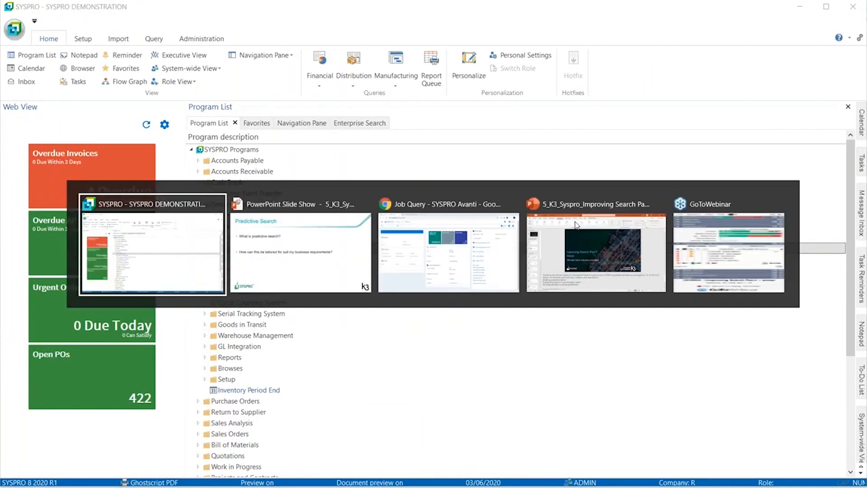
{"action": "key", "text": "alt+Tab"}
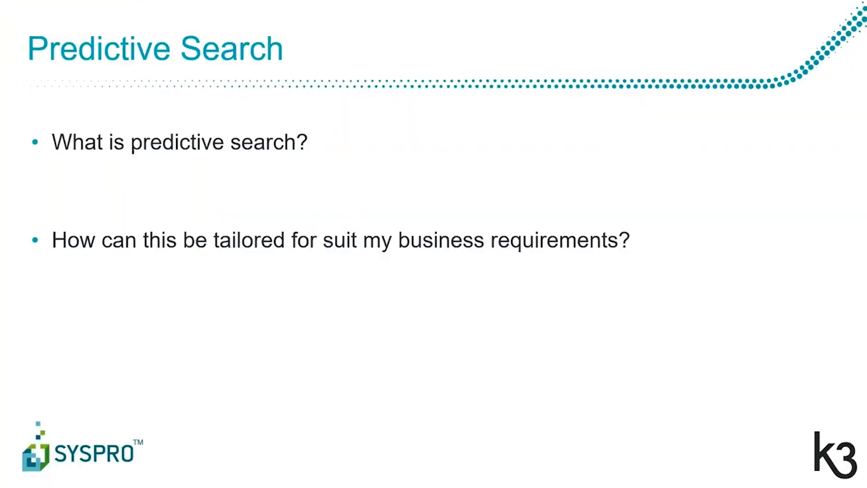